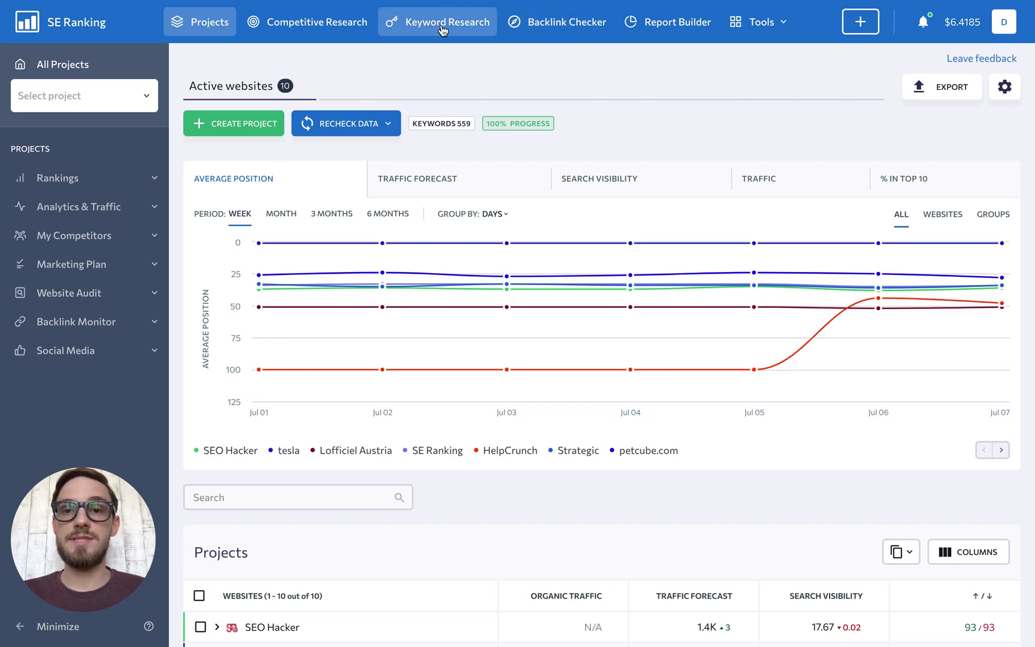
- Open the SERP Analyzer from Tools and start a new audit
{"action": "mouse_move", "coordinate": [745, 23]}
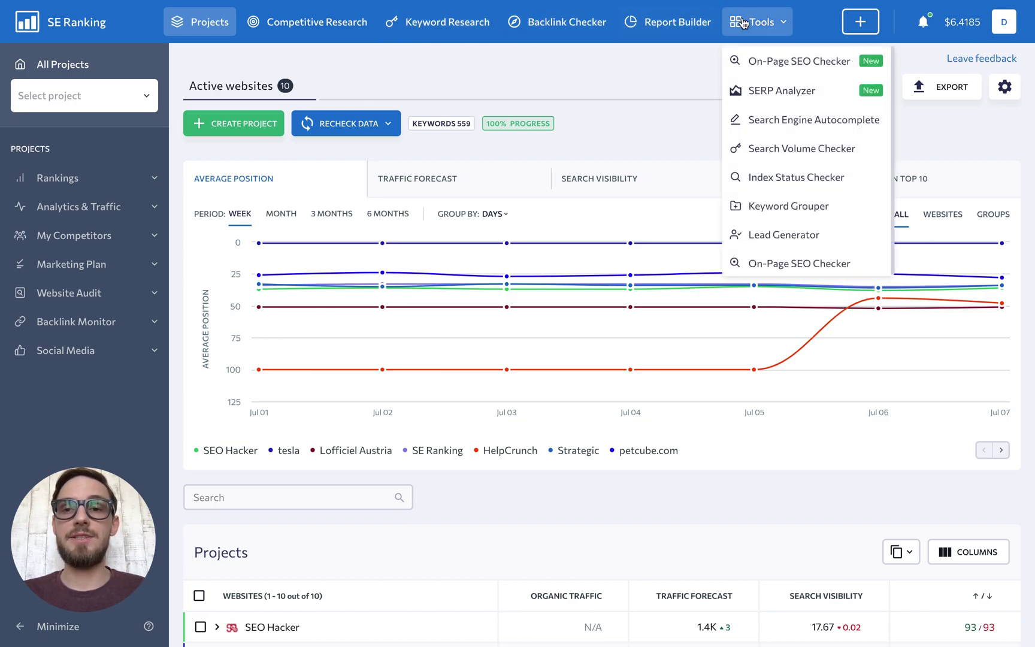
{"action": "left_click", "coordinate": [832, 95]}
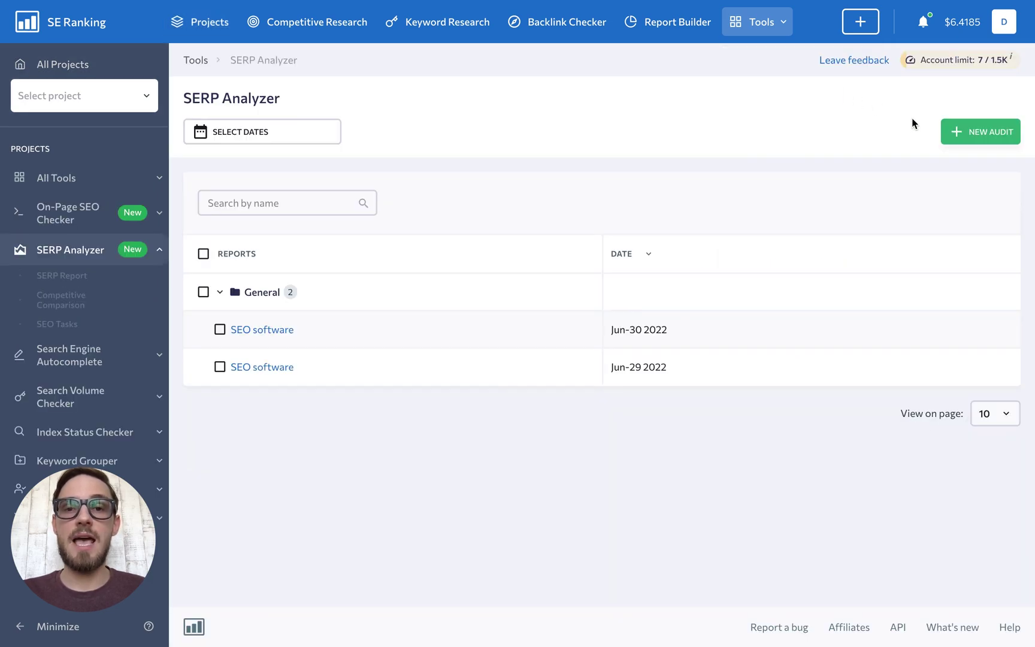
{"action": "left_click", "coordinate": [981, 142]}
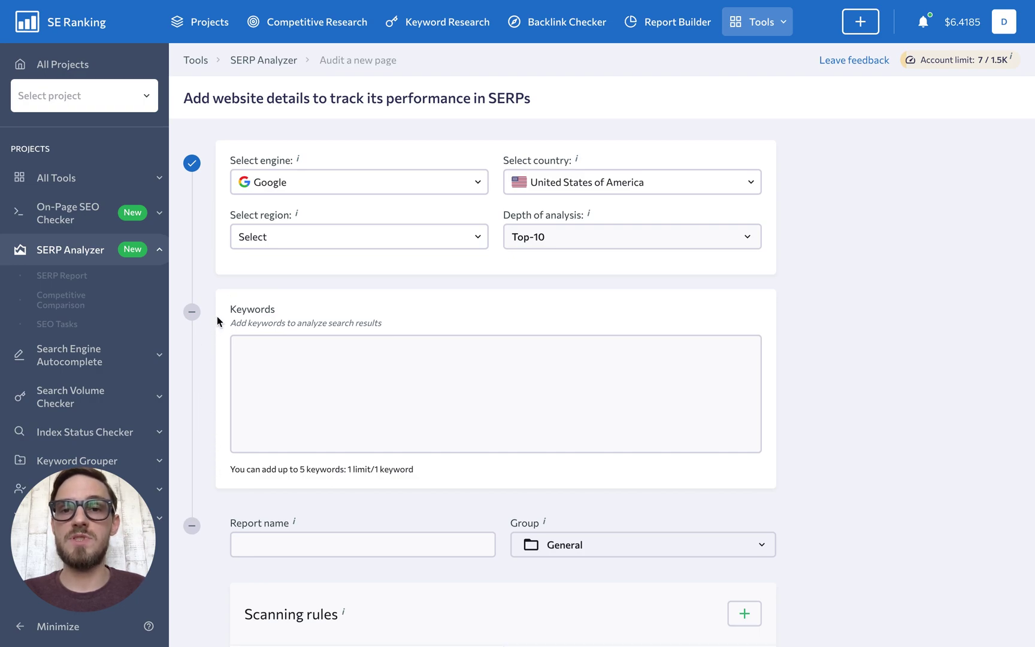
{"action": "scroll", "coordinate": [229, 309], "scroll_direction": "down", "scroll_amount": 5}
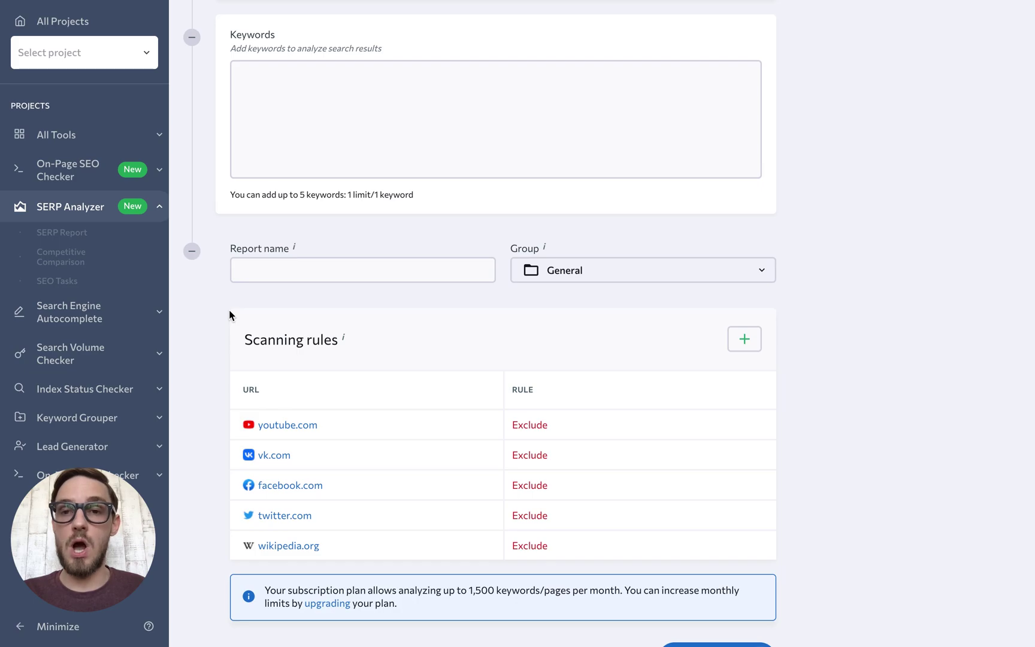
{"action": "scroll", "coordinate": [228, 309], "scroll_direction": "up", "scroll_amount": 5}
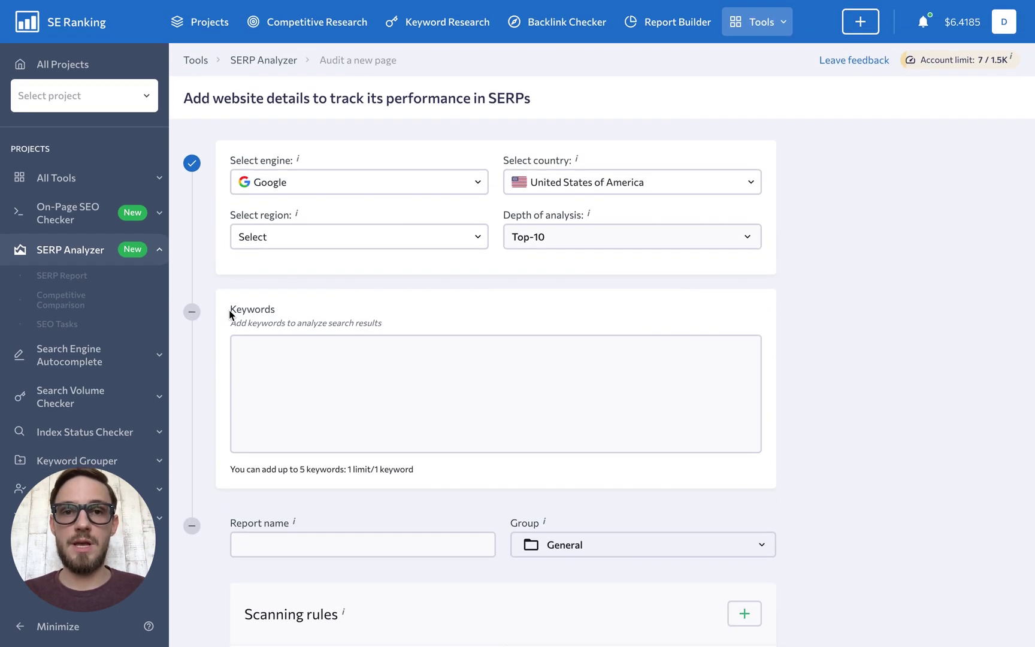
- Keep Google as the search engine and set the region to Chevy Chase, Maryland, United States
{"action": "left_click", "coordinate": [291, 186]}
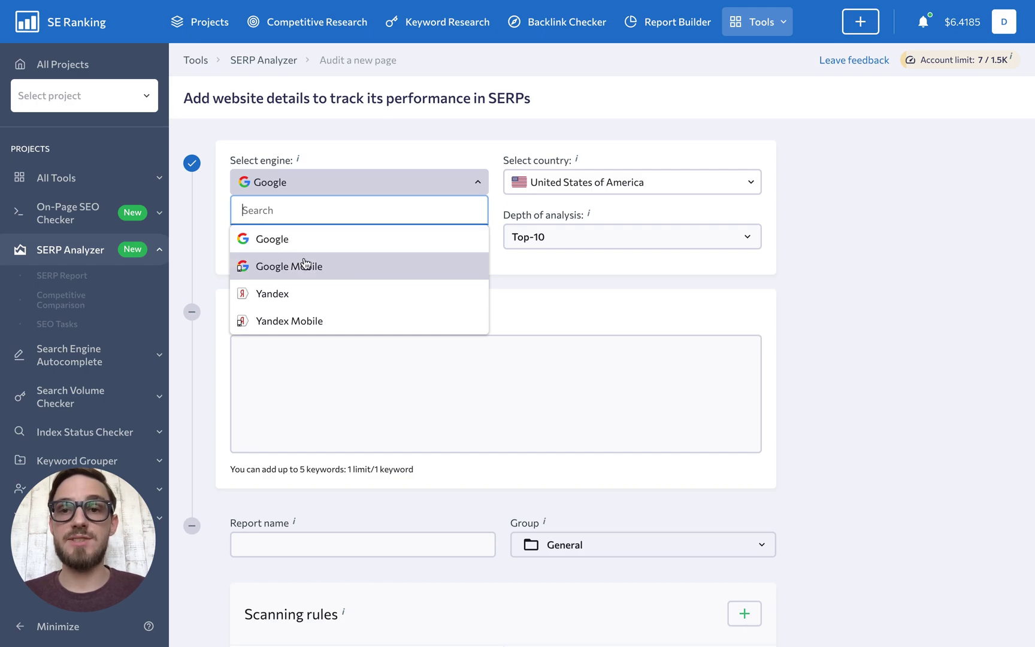
{"action": "left_click", "coordinate": [481, 161]}
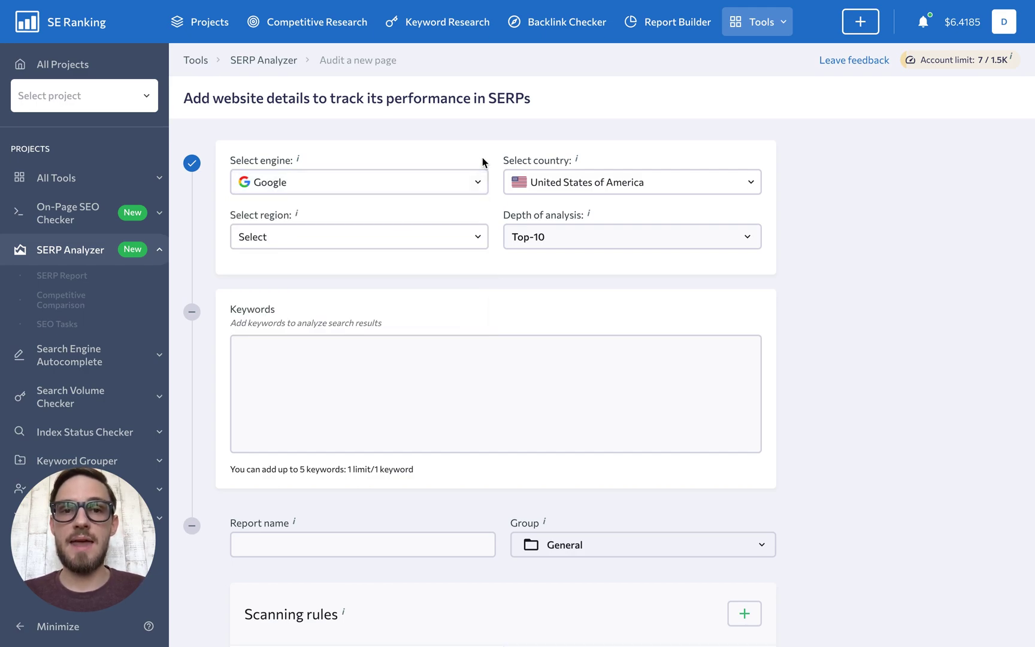
{"action": "left_click", "coordinate": [409, 241]}
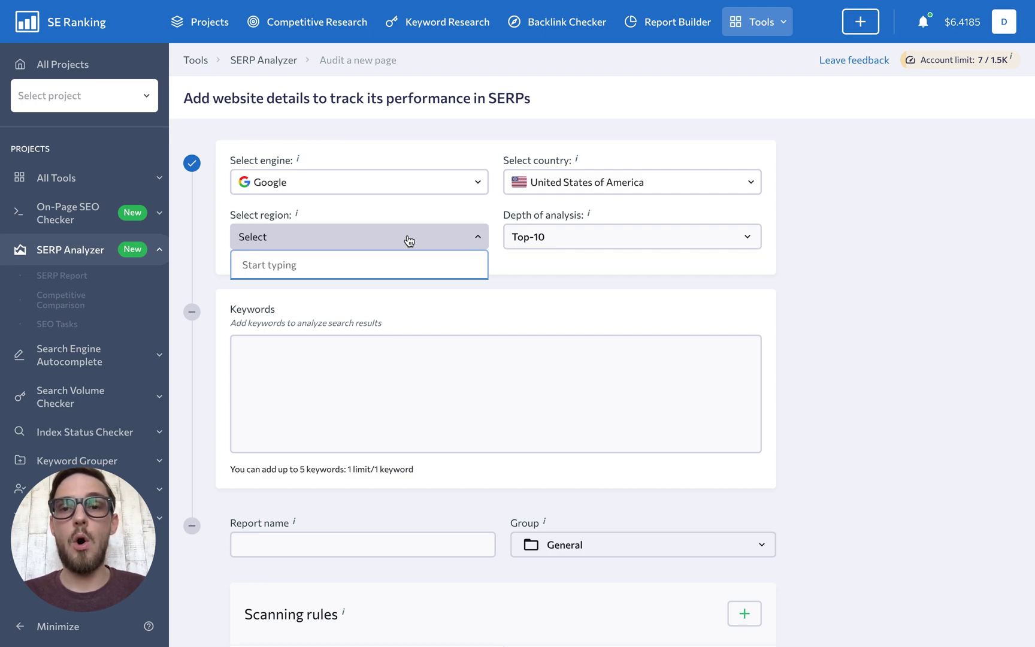
{"action": "type", "text": "chevy"}
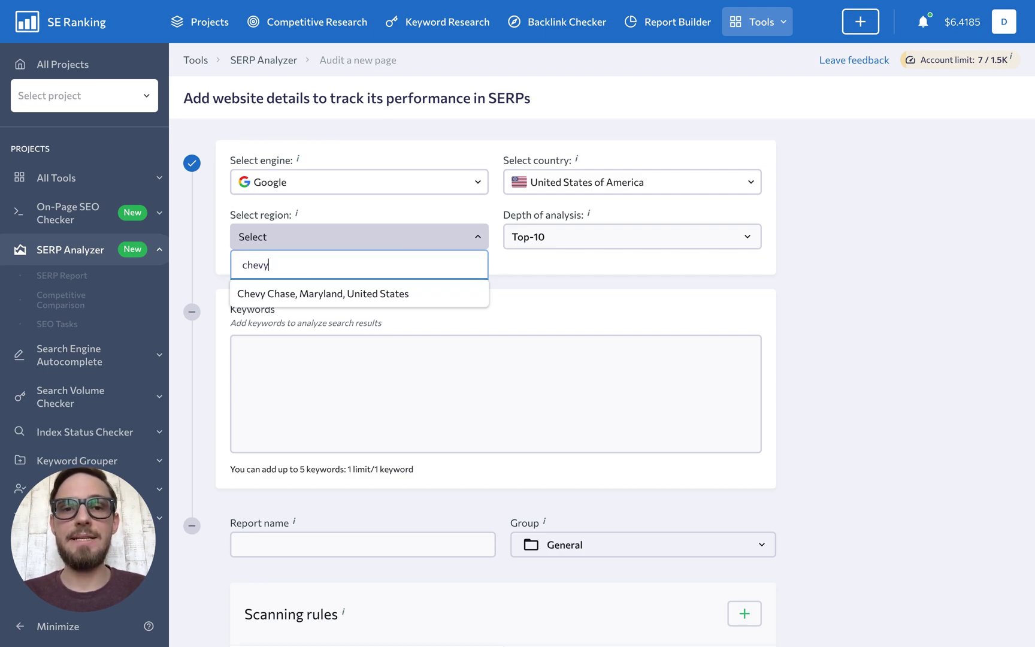
{"action": "left_click", "coordinate": [362, 294]}
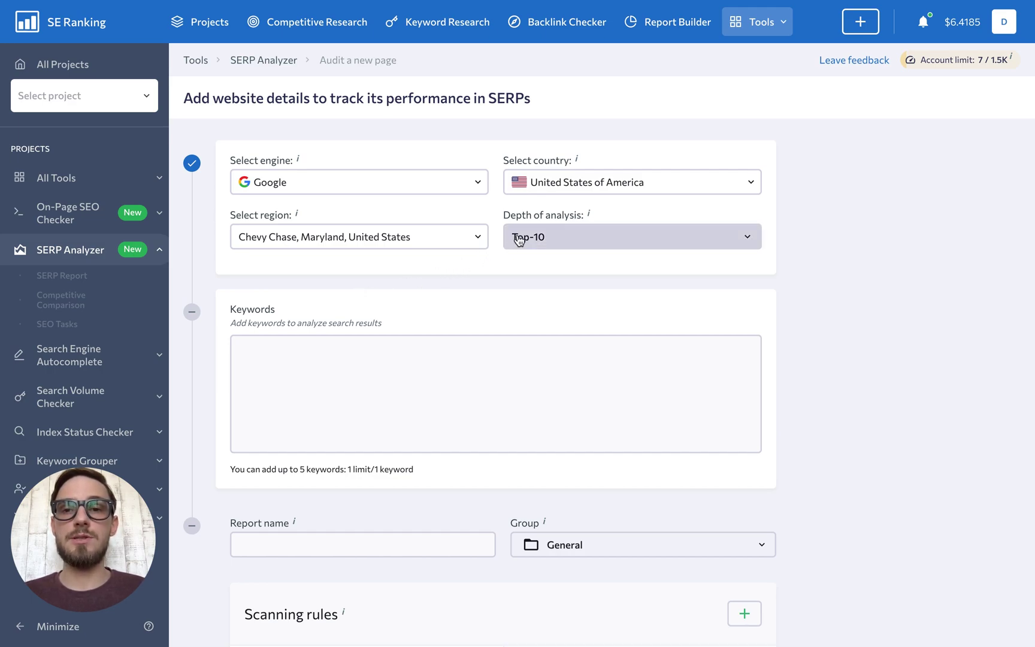
{"action": "left_click", "coordinate": [604, 233]}
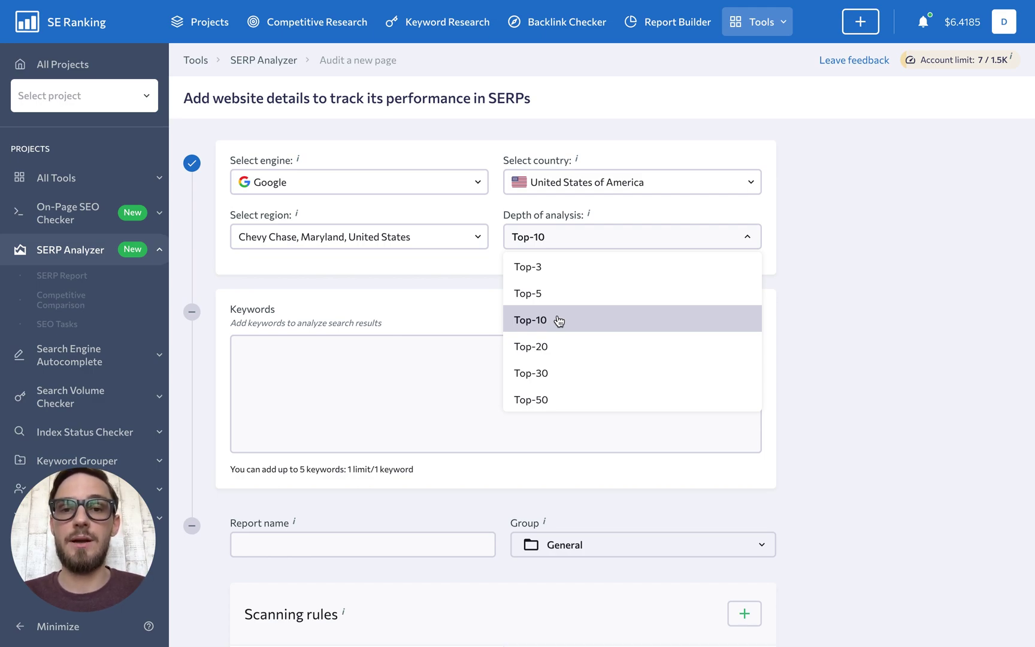
- Change the depth of analysis from Top-10 to Top-50
{"action": "left_click", "coordinate": [552, 398]}
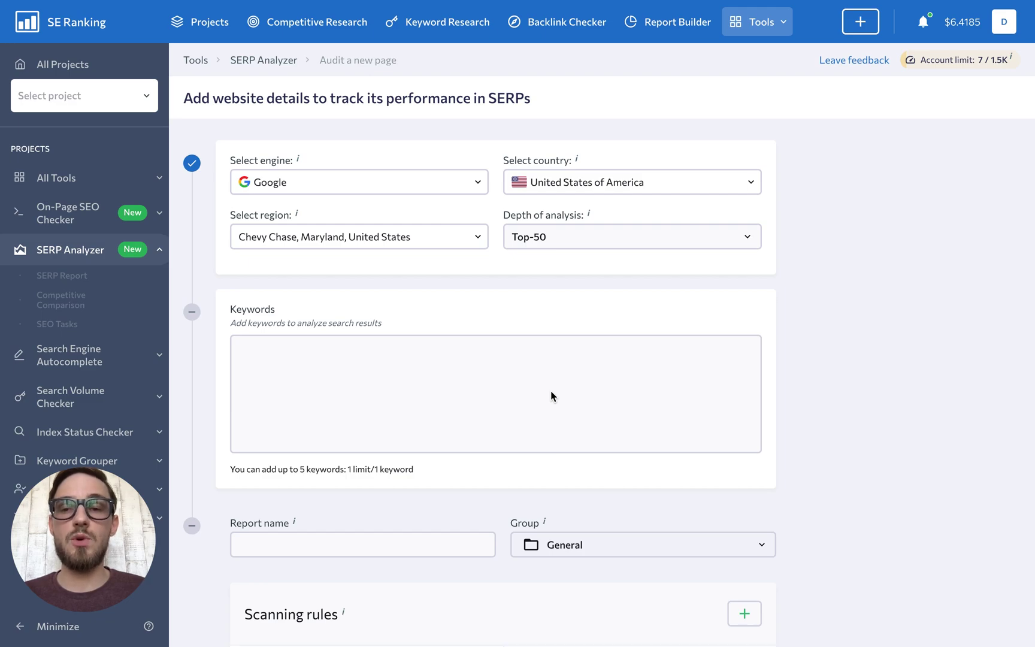
{"action": "left_click", "coordinate": [550, 392]}
- Enter the keywords seo software, seo toolset and tools for seo
{"action": "type", "text": "seo s"}
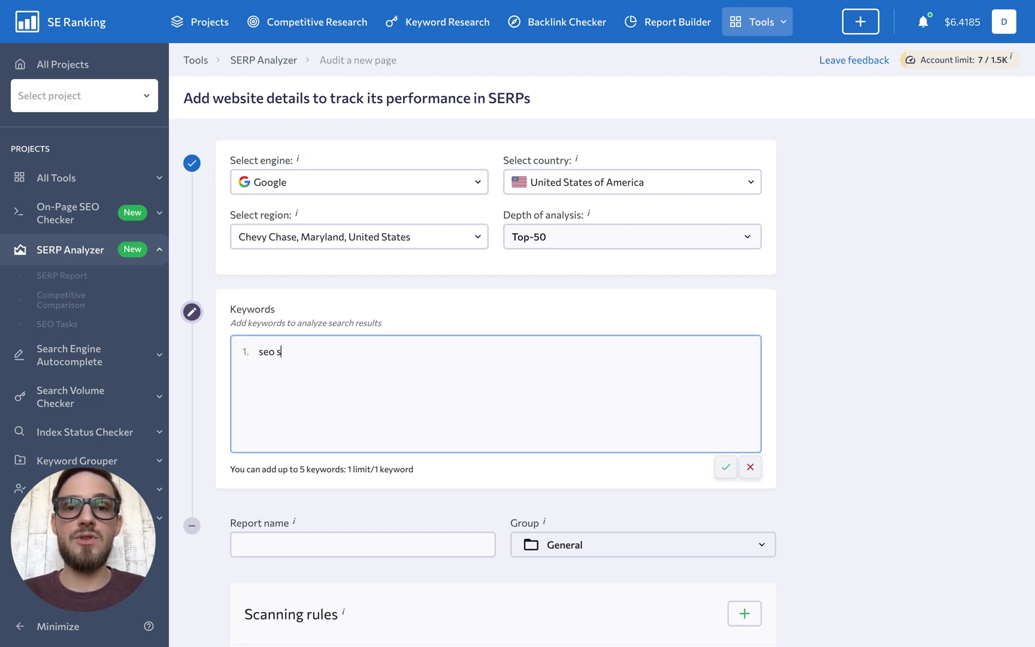
{"action": "type", "text": "oftware"}
{"action": "key", "text": "Return"}
{"action": "type", "text": "seo toolset"}
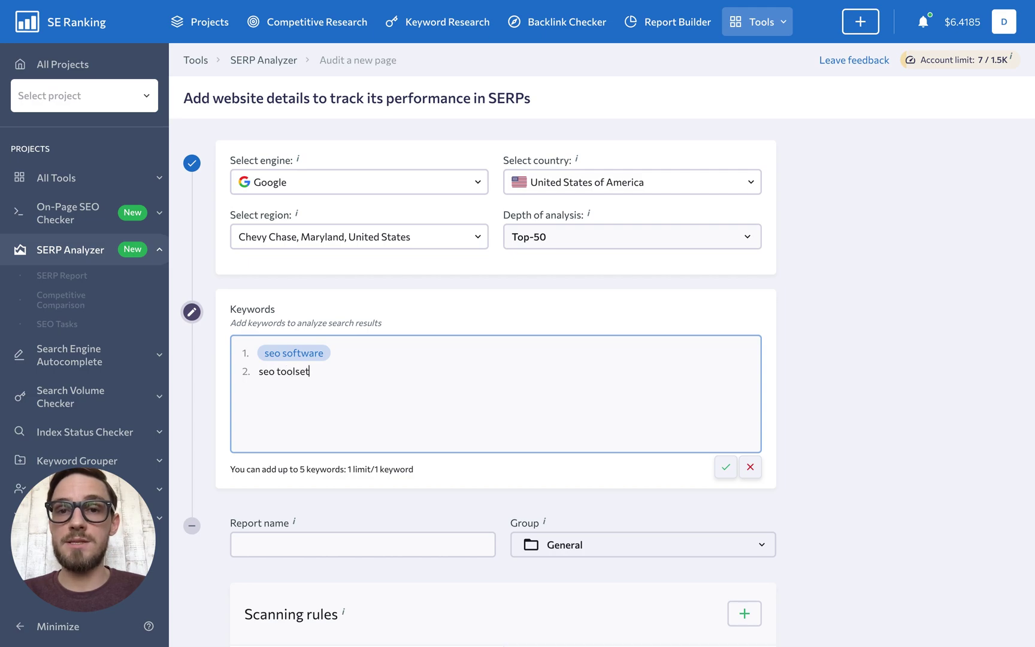
{"action": "key", "text": "Return"}
{"action": "type", "text": "tools for seo"}
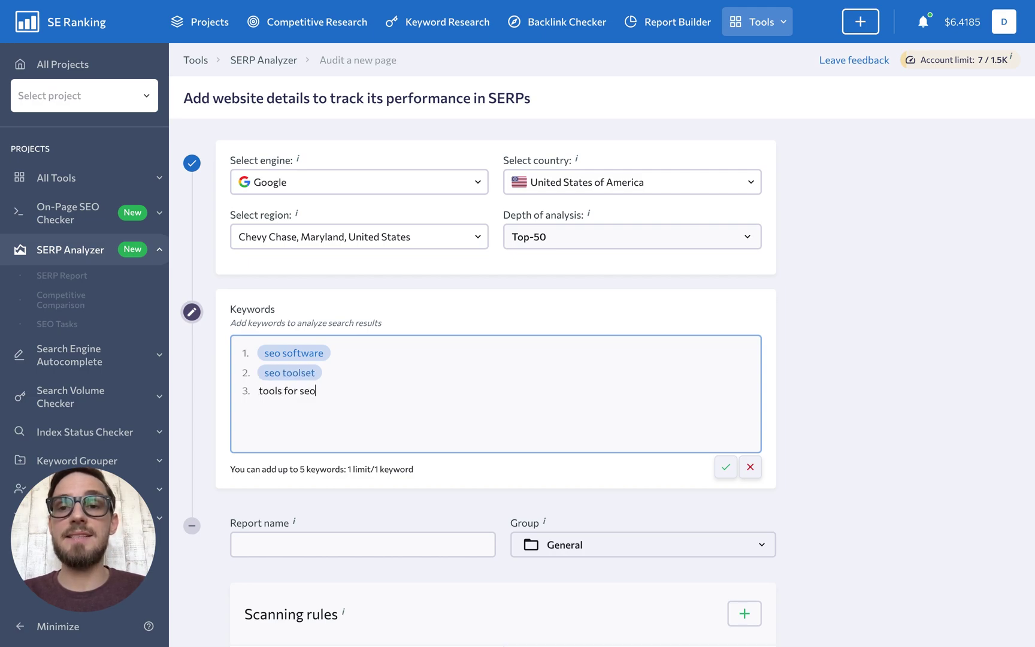
{"action": "key", "text": "Return"}
{"action": "scroll", "coordinate": [517, 323], "scroll_direction": "down", "scroll_amount": 5}
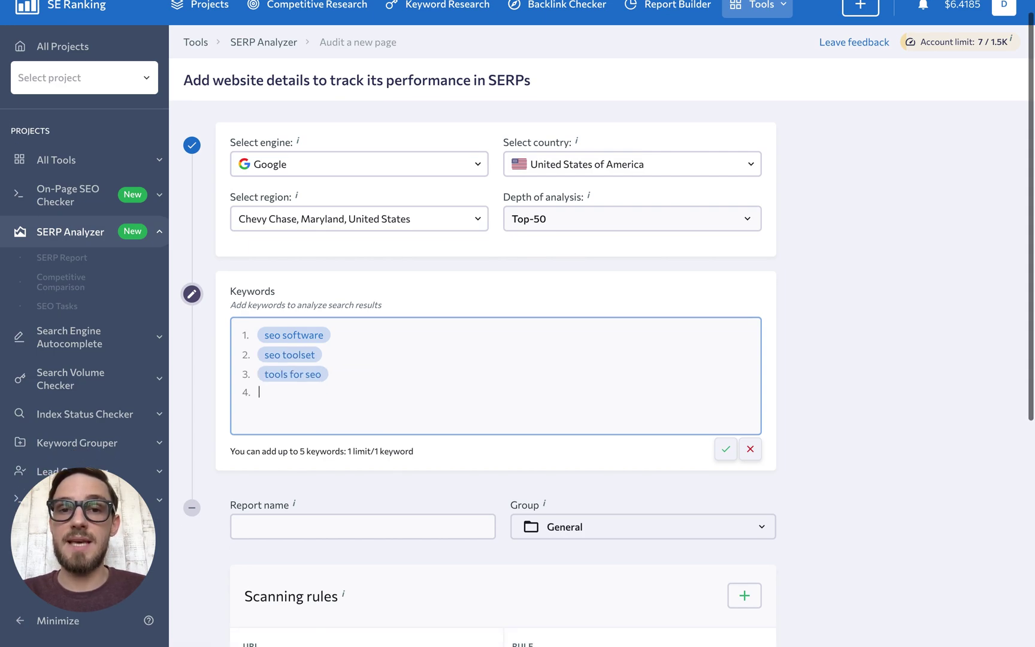
{"action": "scroll", "coordinate": [518, 324], "scroll_direction": "down", "scroll_amount": 2}
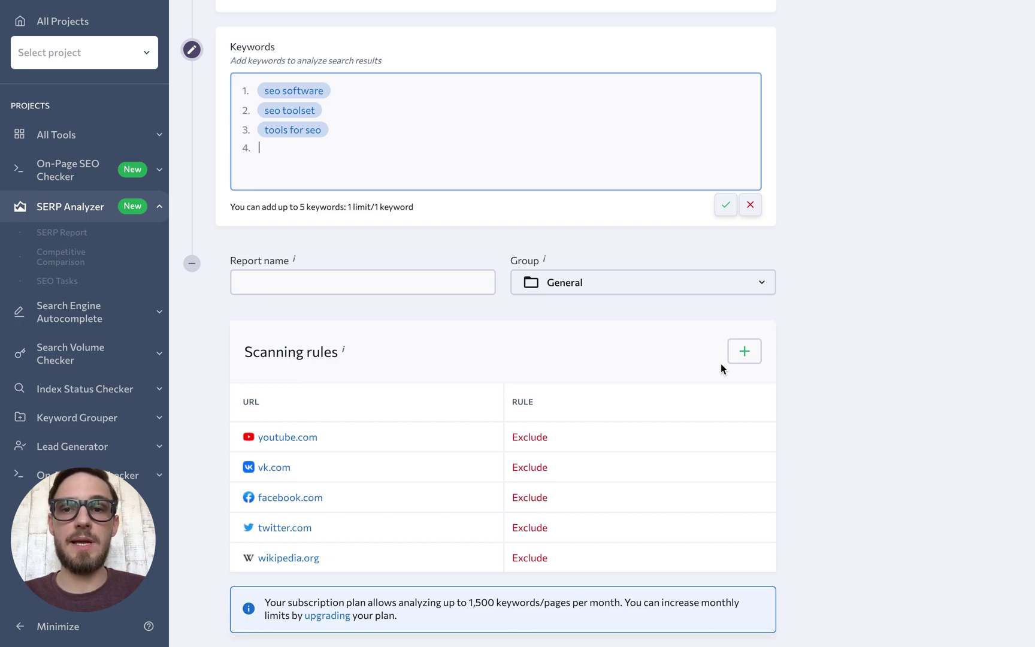
- Add a scanning rule that excludes amazon.com
{"action": "left_click", "coordinate": [743, 350]}
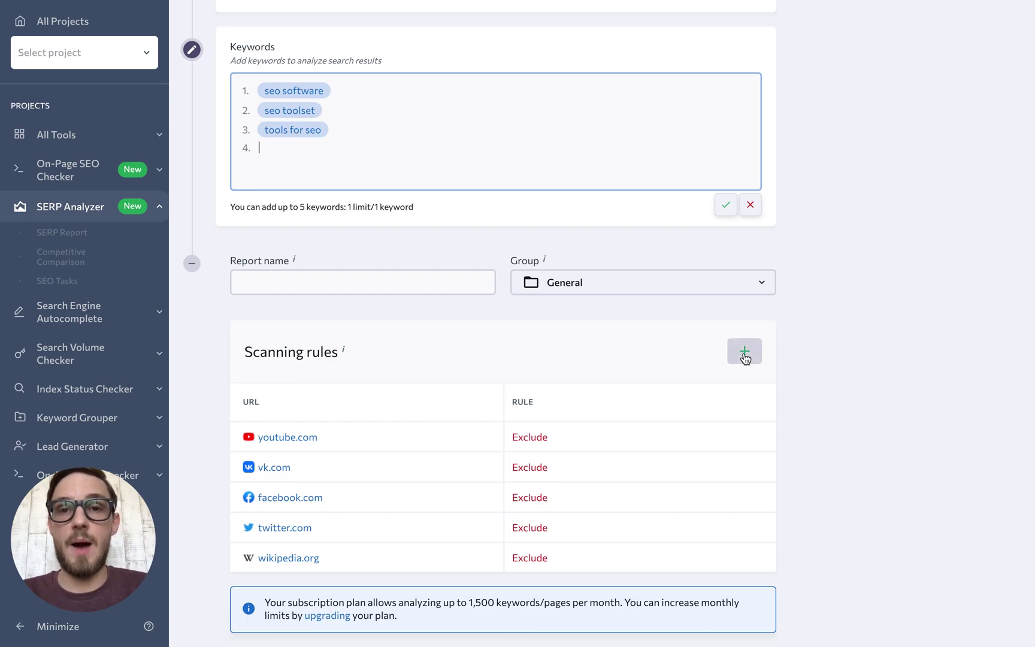
{"action": "left_click", "coordinate": [585, 306]}
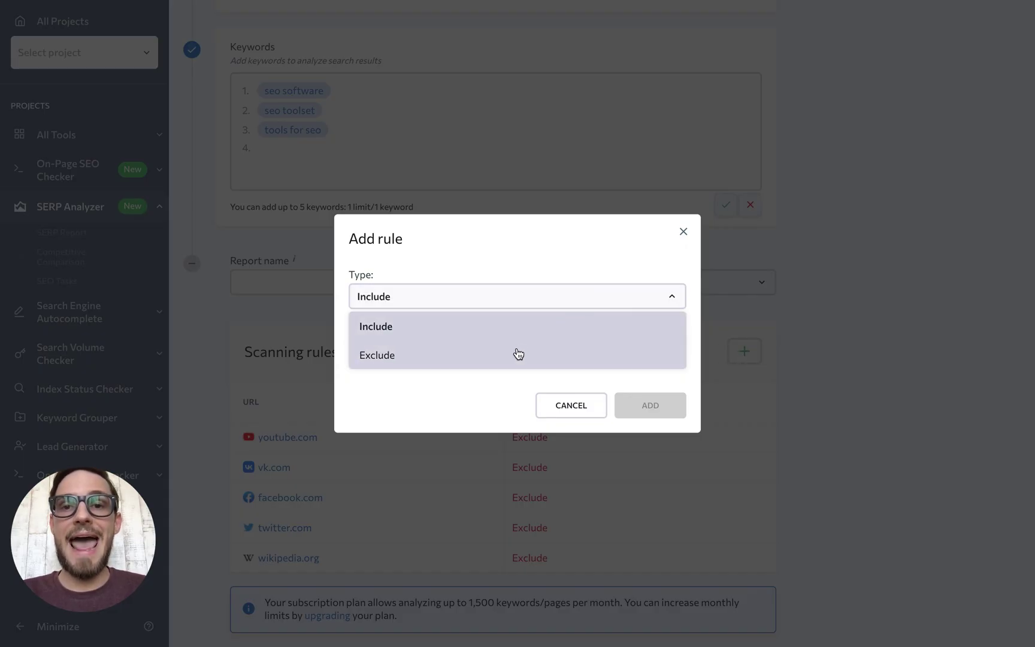
{"action": "left_click", "coordinate": [516, 353]}
{"action": "left_click", "coordinate": [482, 349]}
{"action": "type", "text": "amazon.com"}
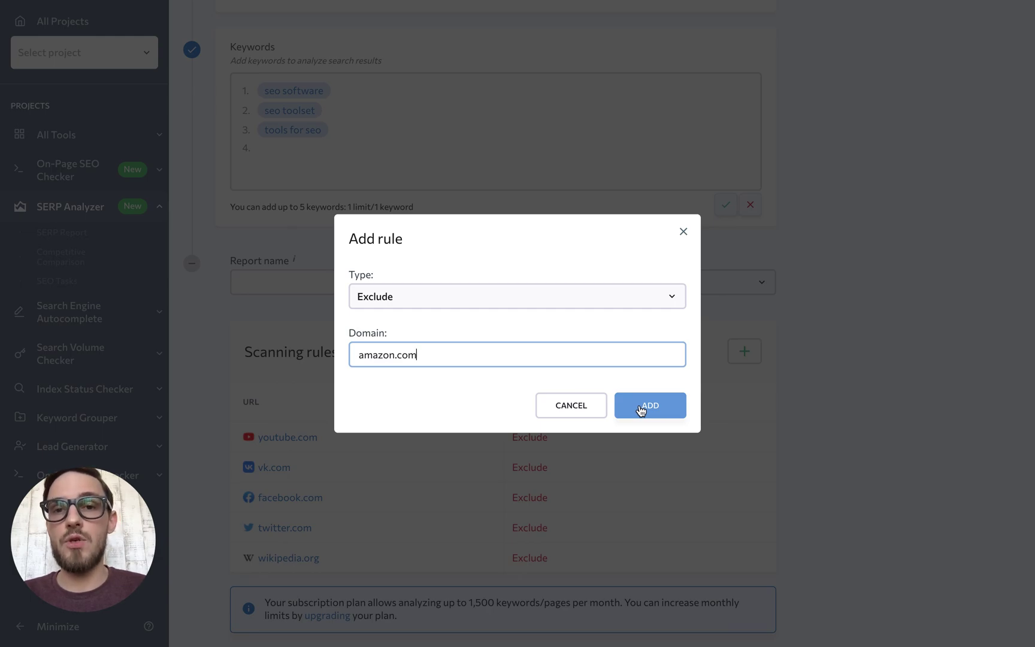
- Switch the scanning rule to Include and replace its URL with mysite.com
{"action": "left_click", "coordinate": [455, 301]}
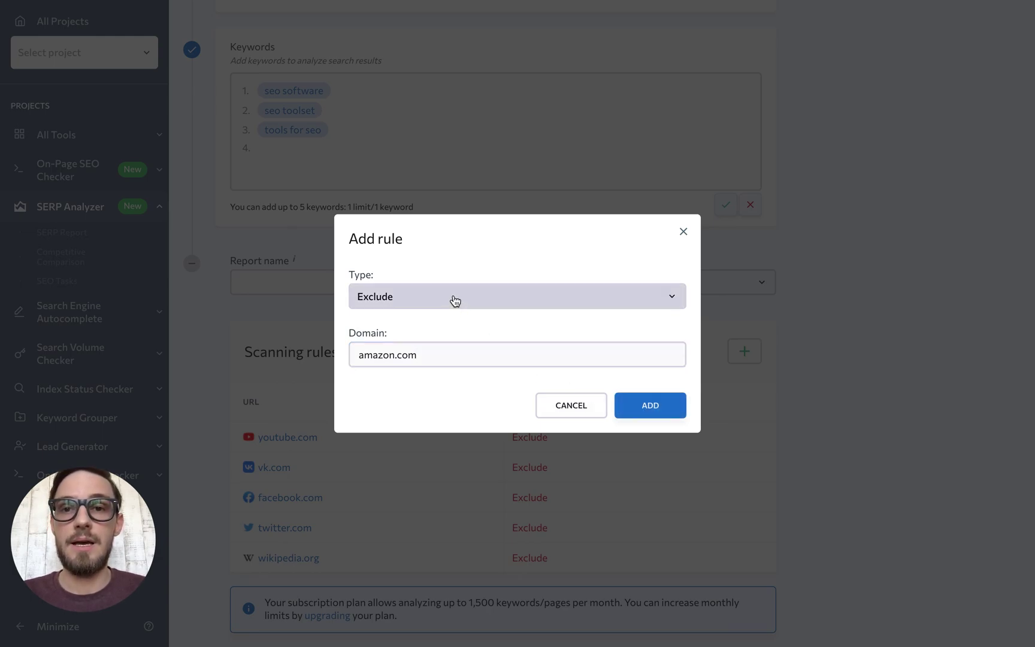
{"action": "left_click", "coordinate": [418, 326]}
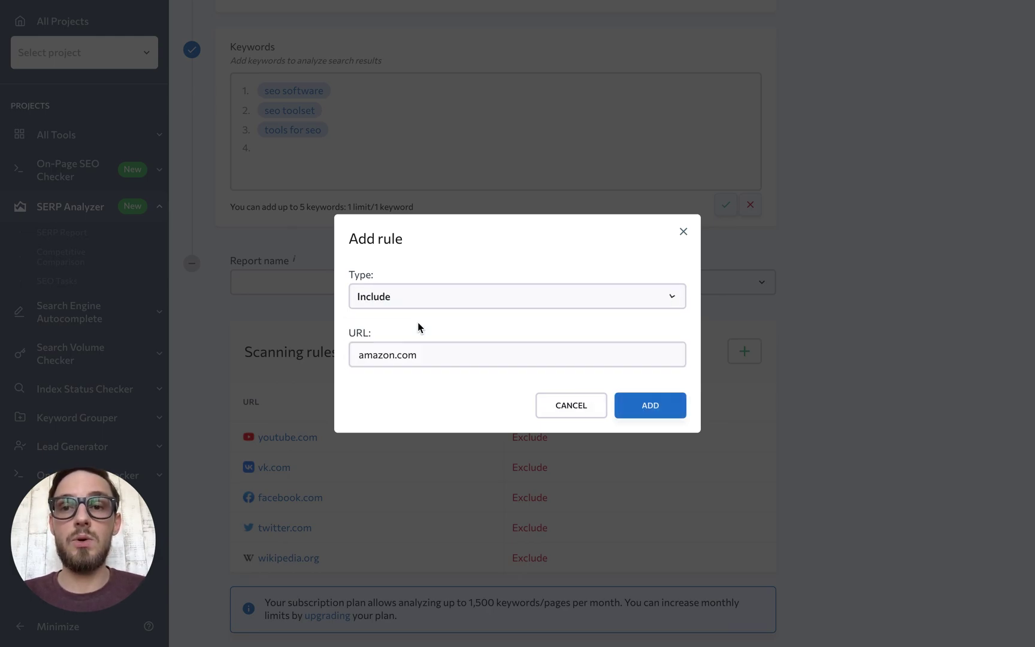
{"action": "left_click", "coordinate": [428, 353]}
{"action": "key", "text": "ctrl+a"}
{"action": "type", "text": "m"}
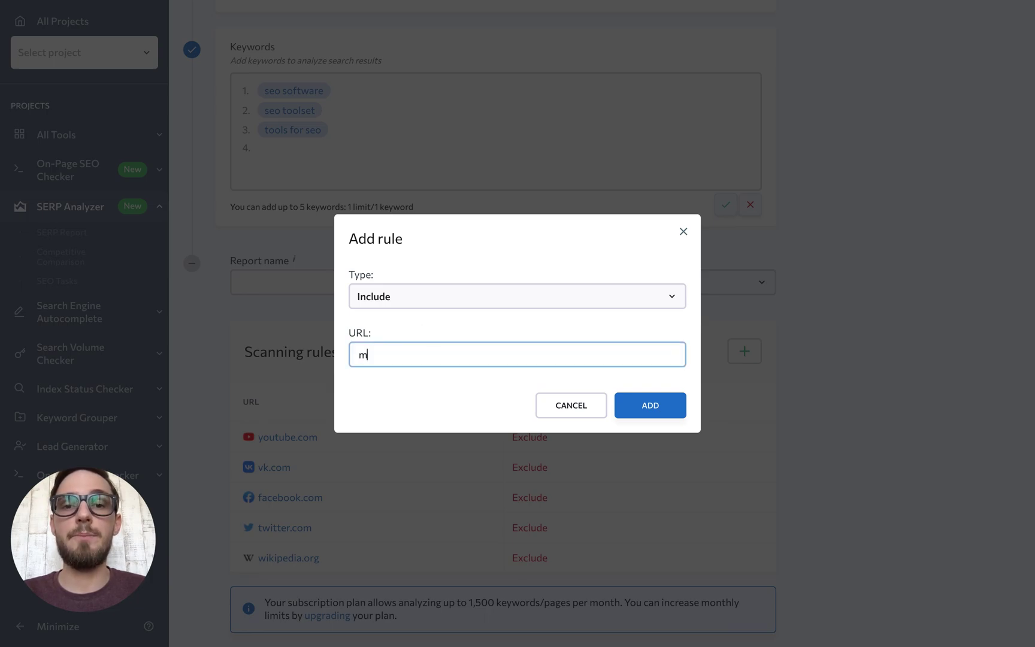
{"action": "type", "text": "ysite.com"}
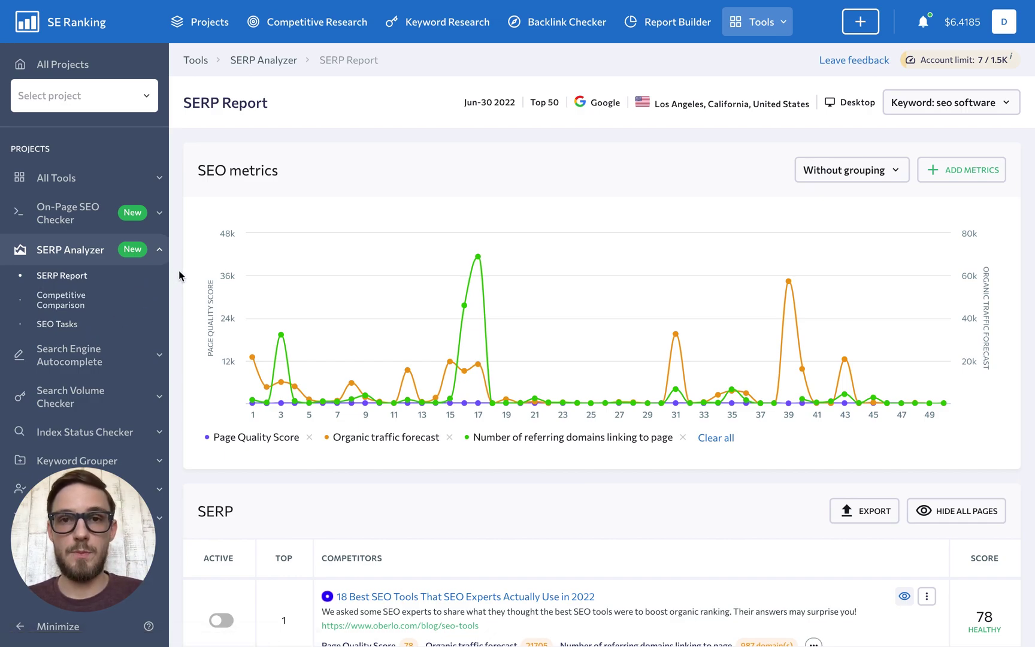
{"action": "scroll", "coordinate": [179, 272], "scroll_direction": "down", "scroll_amount": 3}
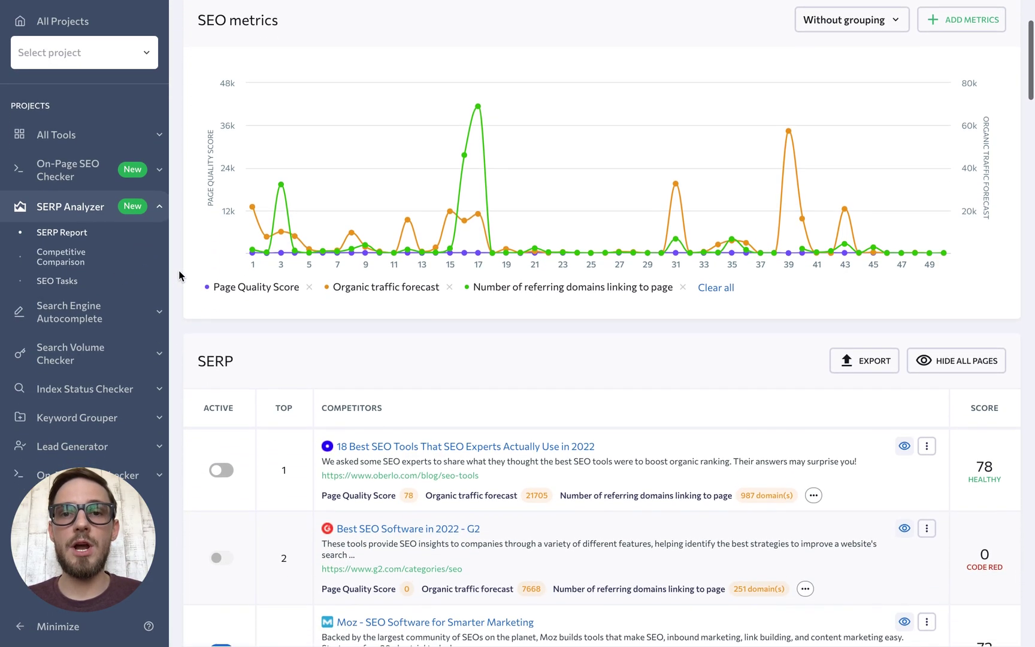
{"action": "scroll", "coordinate": [178, 270], "scroll_direction": "up", "scroll_amount": 2}
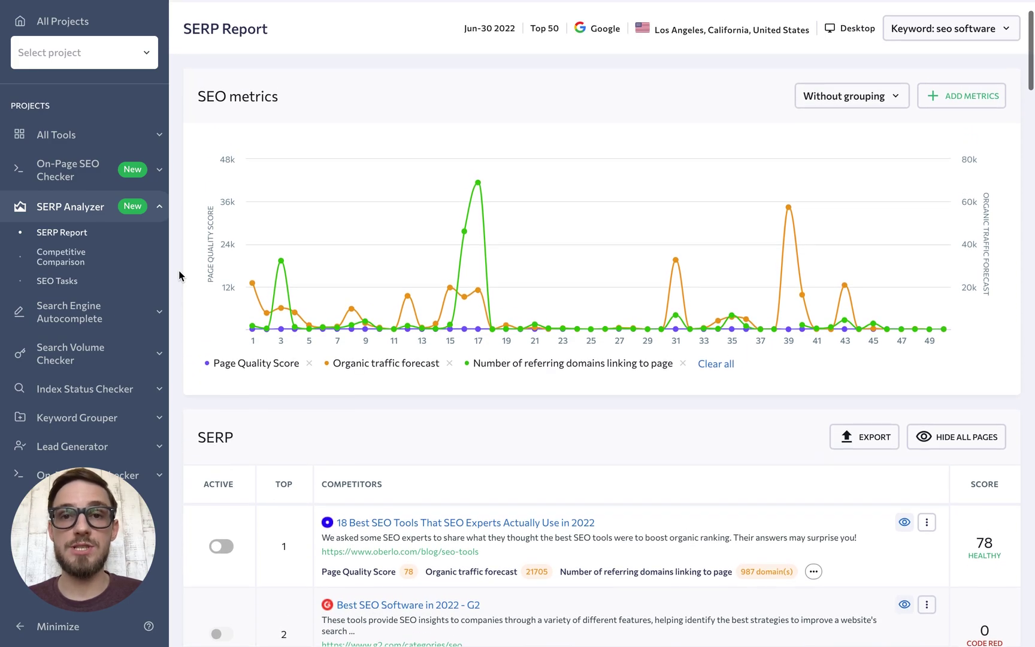
{"action": "mouse_move", "coordinate": [263, 280]}
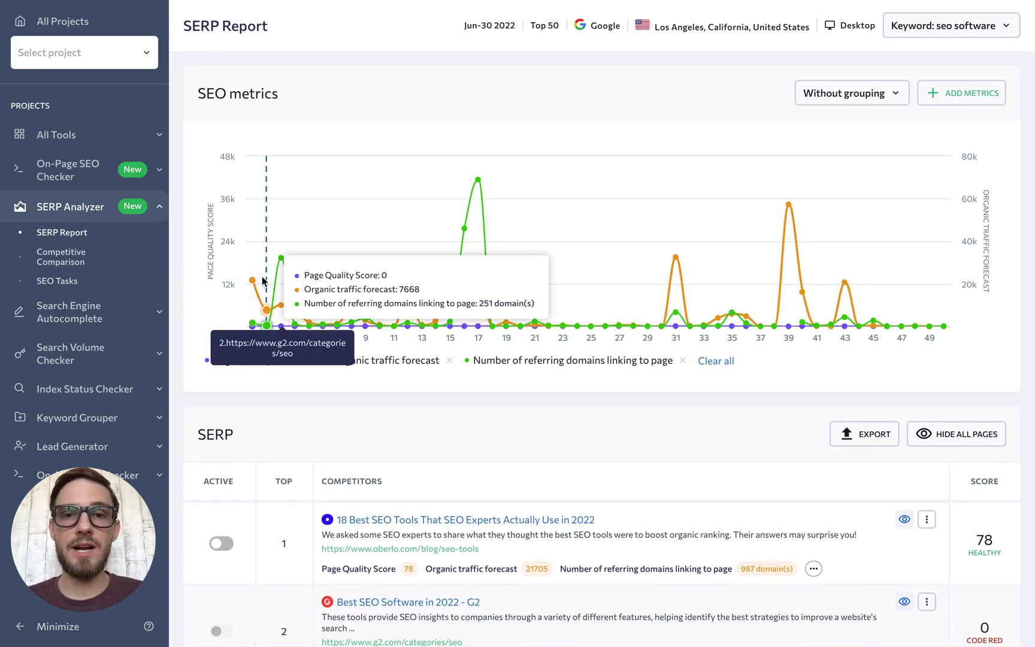
{"action": "mouse_move", "coordinate": [435, 246]}
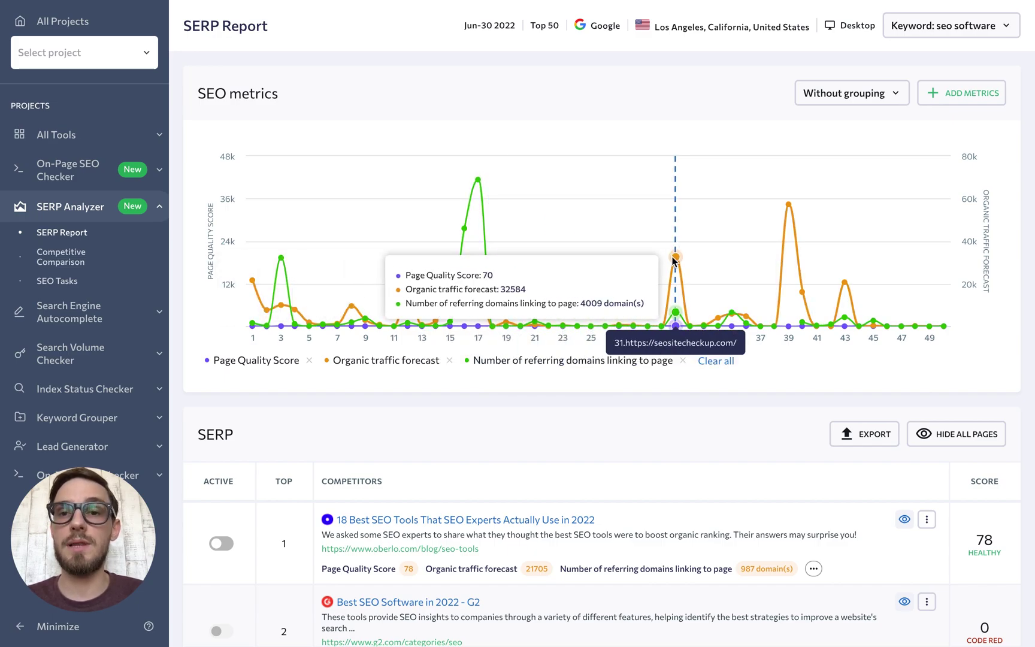
{"action": "left_click", "coordinate": [936, 99]}
- Replace 'Number of referring domains linking to page' with 'Number of inbound page links' on the chart
{"action": "scroll", "coordinate": [860, 305], "scroll_direction": "down", "scroll_amount": 6}
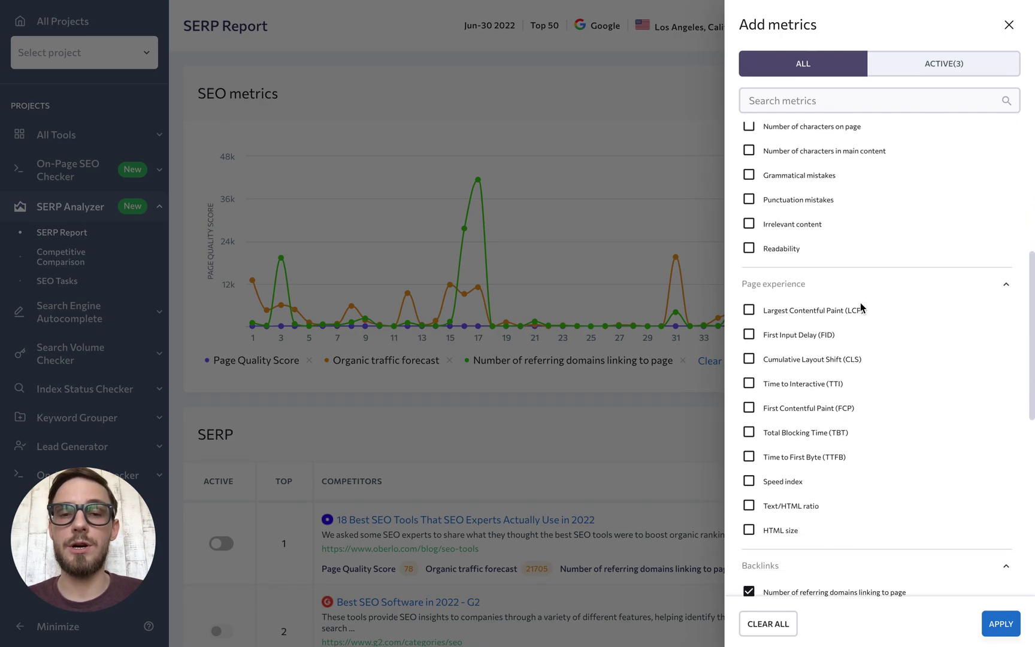
{"action": "scroll", "coordinate": [860, 303], "scroll_direction": "down", "scroll_amount": 5}
{"action": "left_click", "coordinate": [748, 312]}
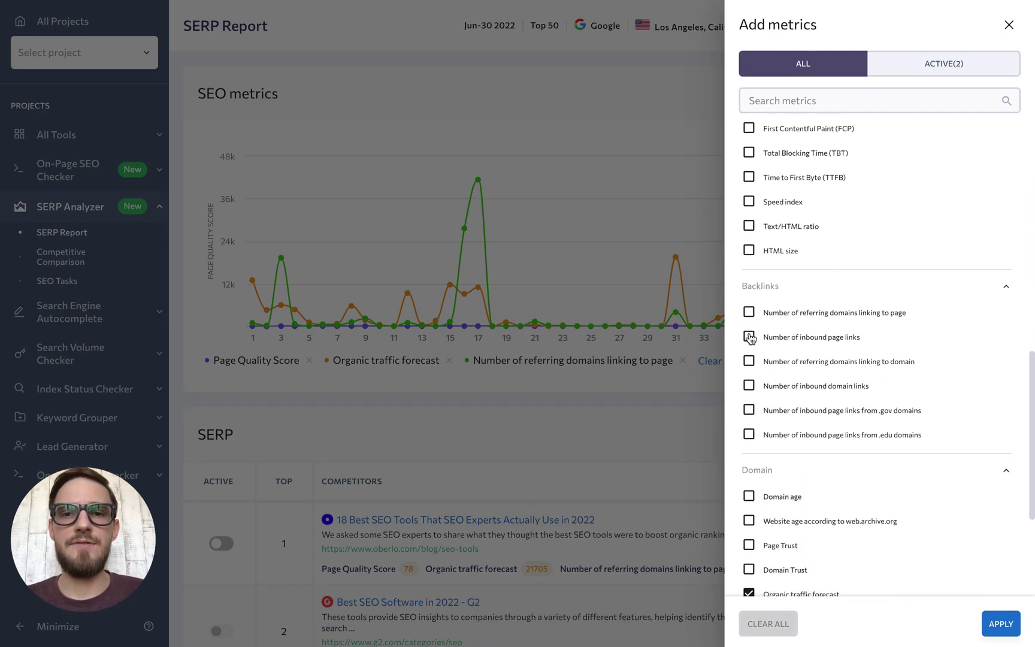
{"action": "left_click", "coordinate": [749, 337]}
{"action": "scroll", "coordinate": [749, 338], "scroll_direction": "up", "scroll_amount": 9}
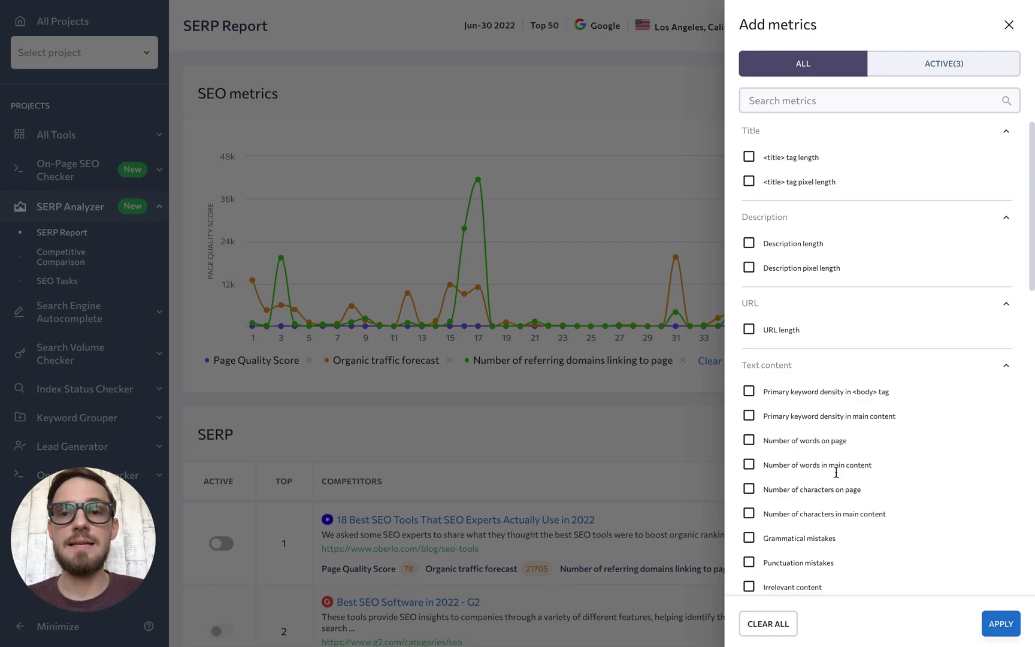
{"action": "left_click", "coordinate": [994, 618]}
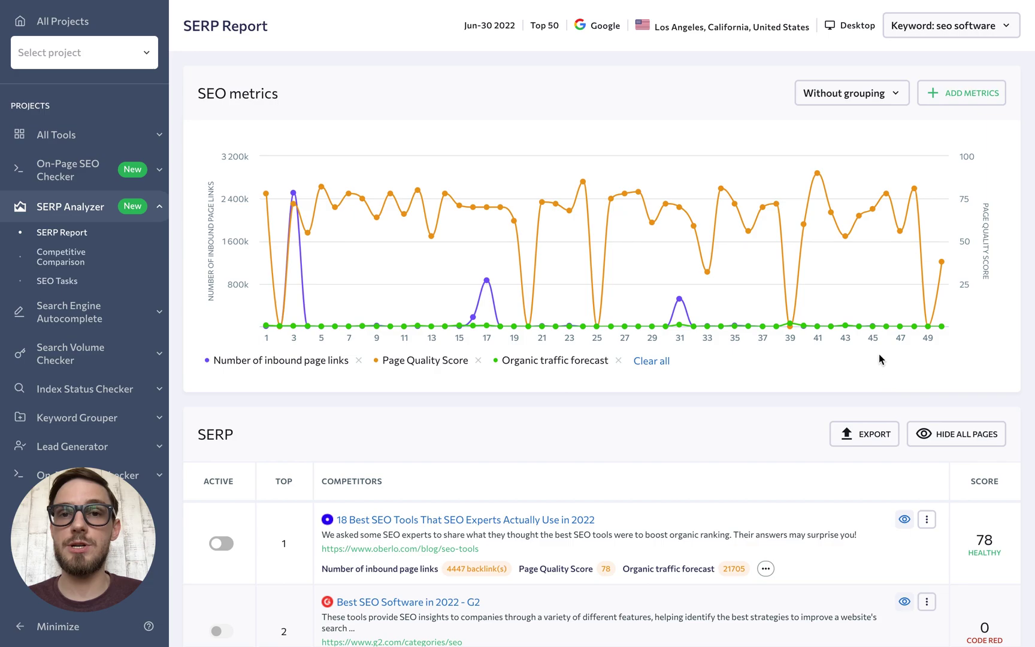
- Change the SEO metrics chart from Without grouping to Grouping by 10
{"action": "left_click", "coordinate": [874, 103]}
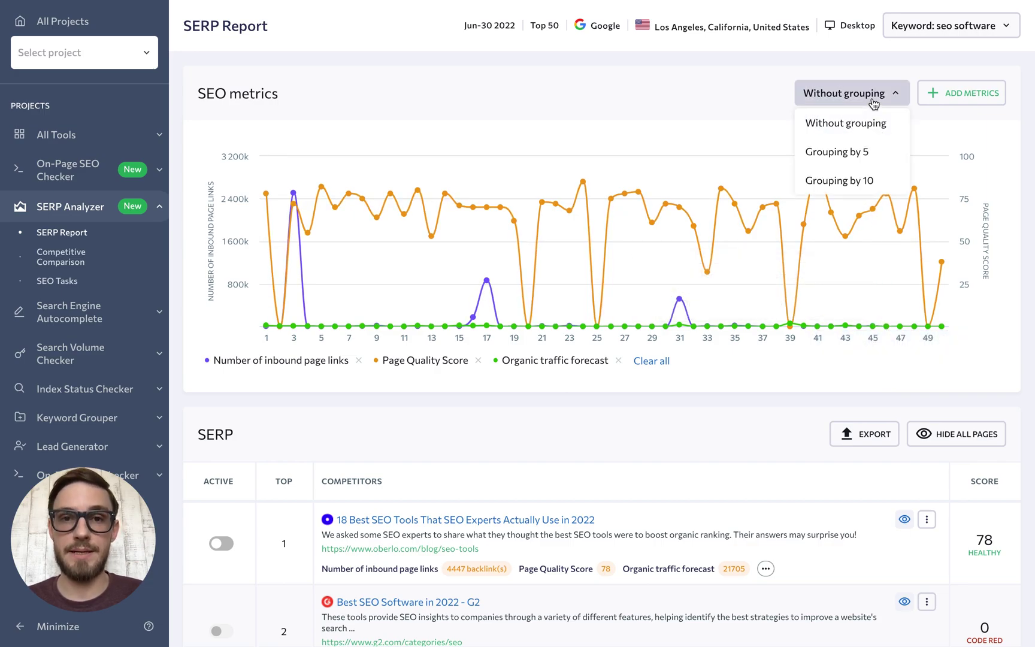
{"action": "left_click", "coordinate": [802, 180]}
{"action": "scroll", "coordinate": [802, 176], "scroll_direction": "down", "scroll_amount": 5}
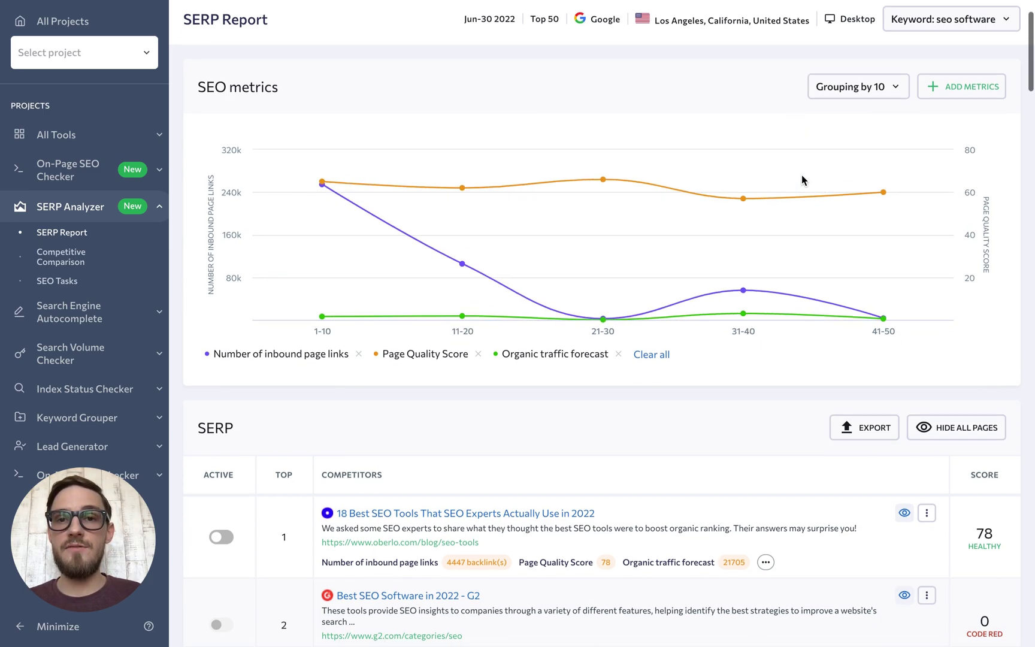
{"action": "scroll", "coordinate": [801, 175], "scroll_direction": "down", "scroll_amount": 1}
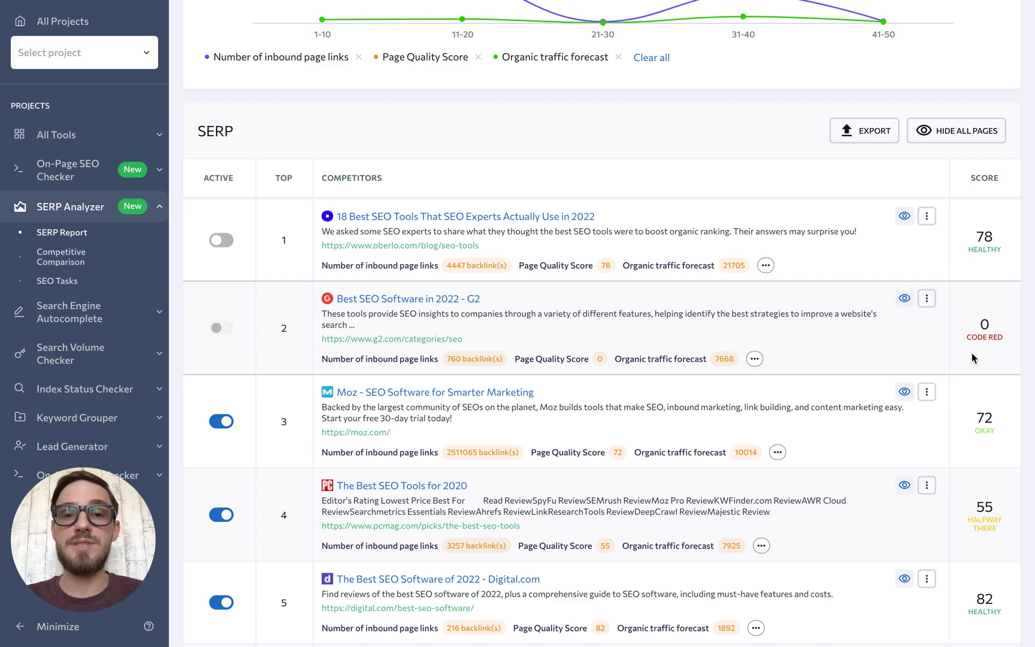
{"action": "scroll", "coordinate": [971, 357], "scroll_direction": "down", "scroll_amount": 5}
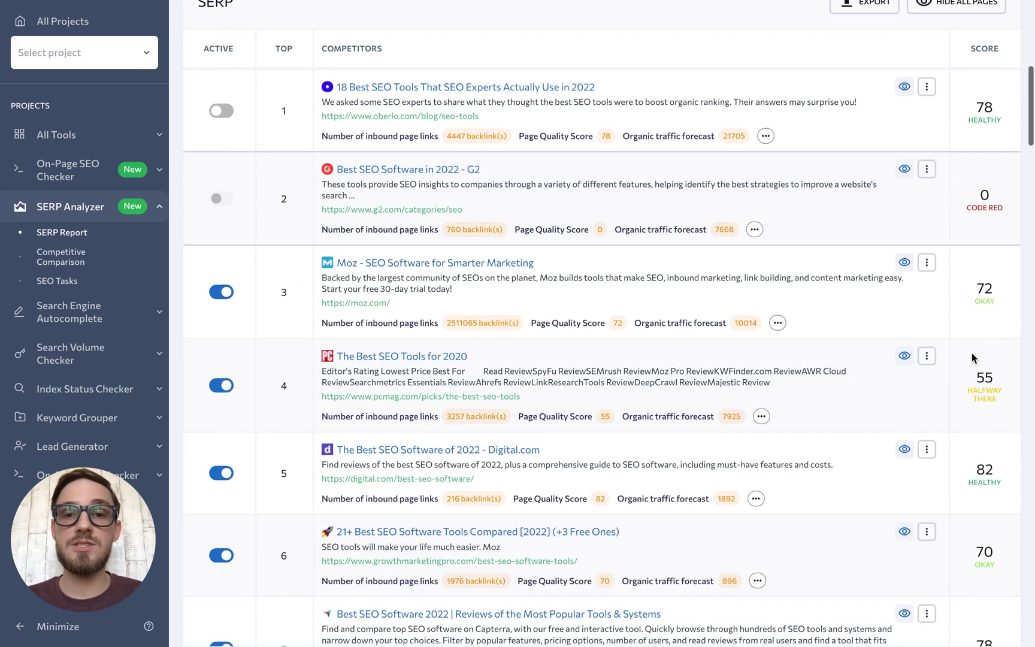
{"action": "scroll", "coordinate": [972, 357], "scroll_direction": "down", "scroll_amount": 7}
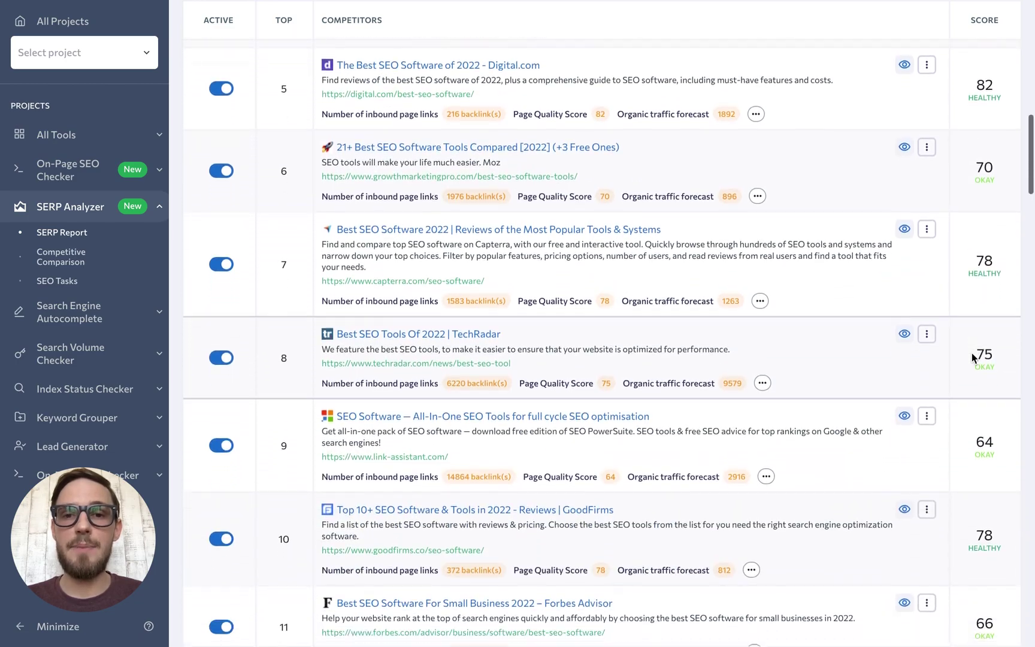
{"action": "scroll", "coordinate": [971, 358], "scroll_direction": "down", "scroll_amount": 6}
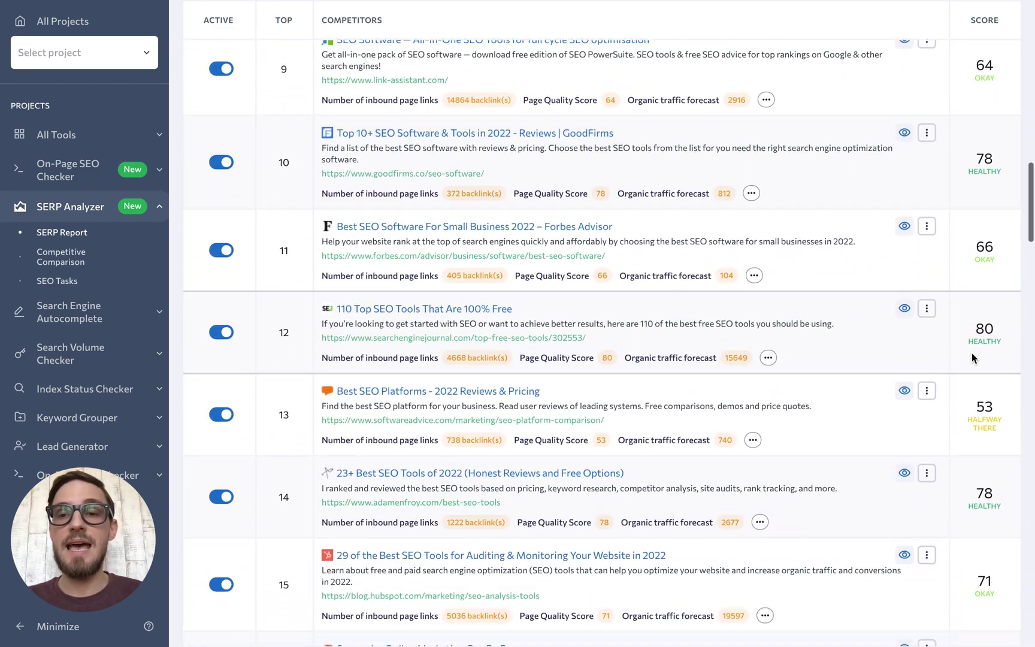
{"action": "scroll", "coordinate": [972, 358], "scroll_direction": "down", "scroll_amount": 1}
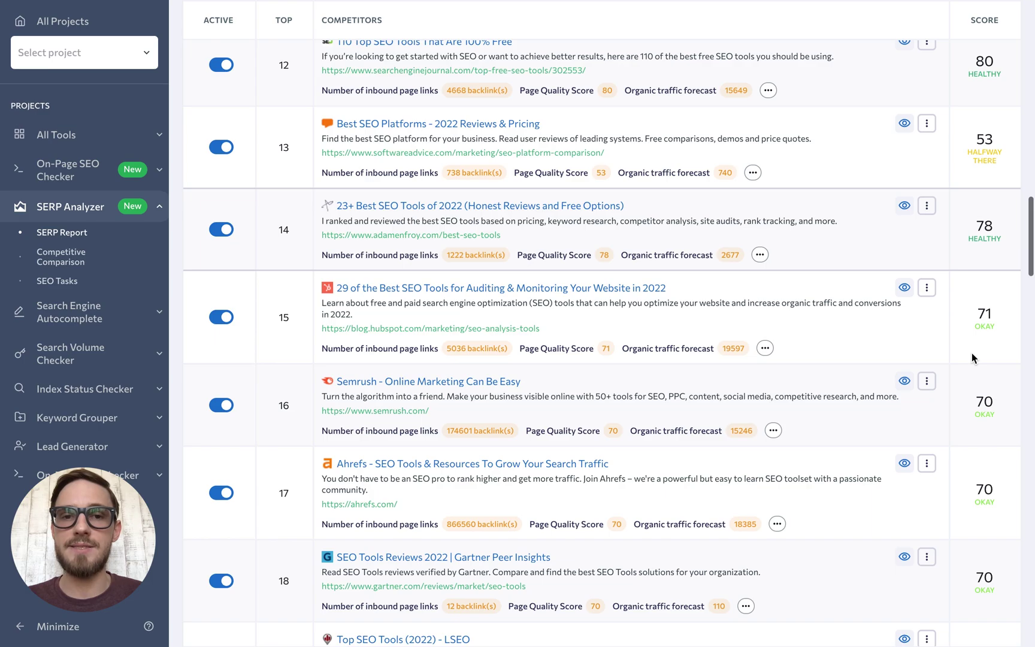
{"action": "scroll", "coordinate": [972, 358], "scroll_direction": "up", "scroll_amount": 6}
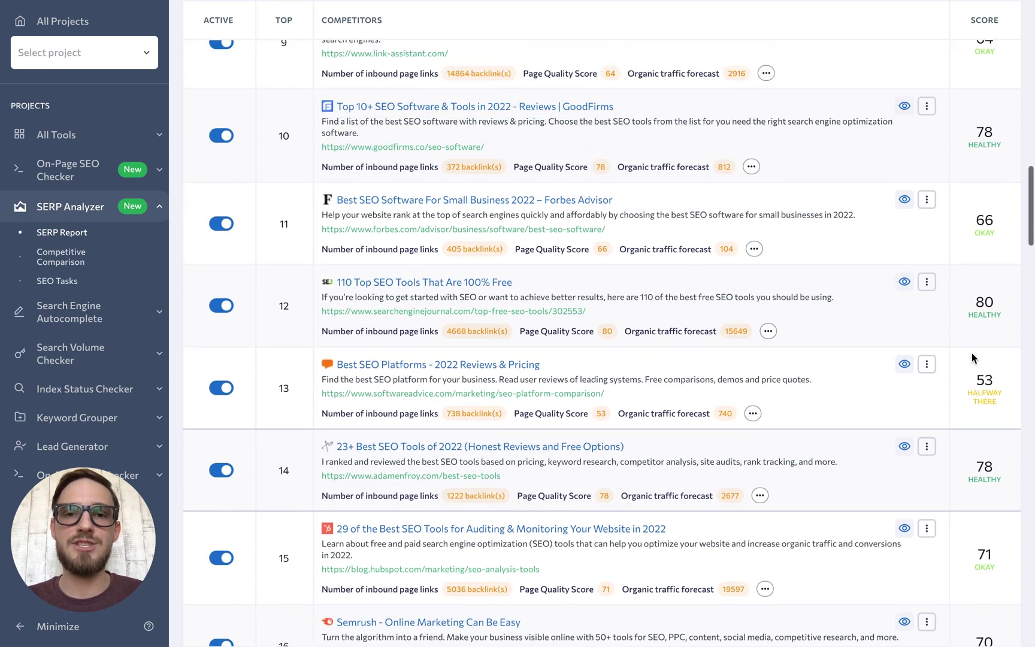
{"action": "scroll", "coordinate": [972, 358], "scroll_direction": "up", "scroll_amount": 7}
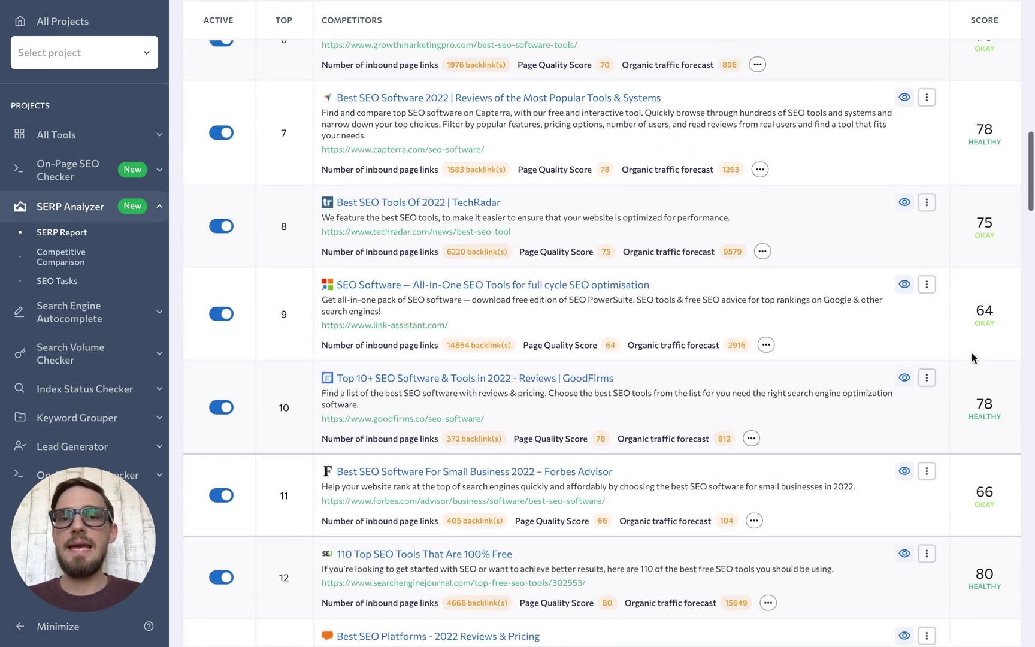
{"action": "scroll", "coordinate": [972, 358], "scroll_direction": "up", "scroll_amount": 7}
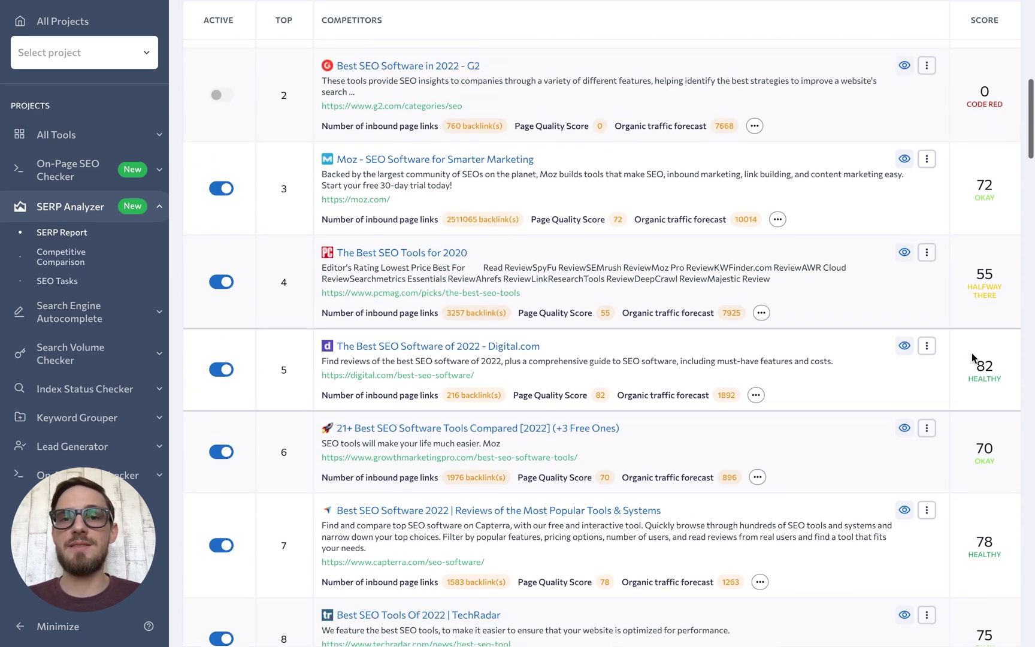
{"action": "scroll", "coordinate": [972, 357], "scroll_direction": "up", "scroll_amount": 5}
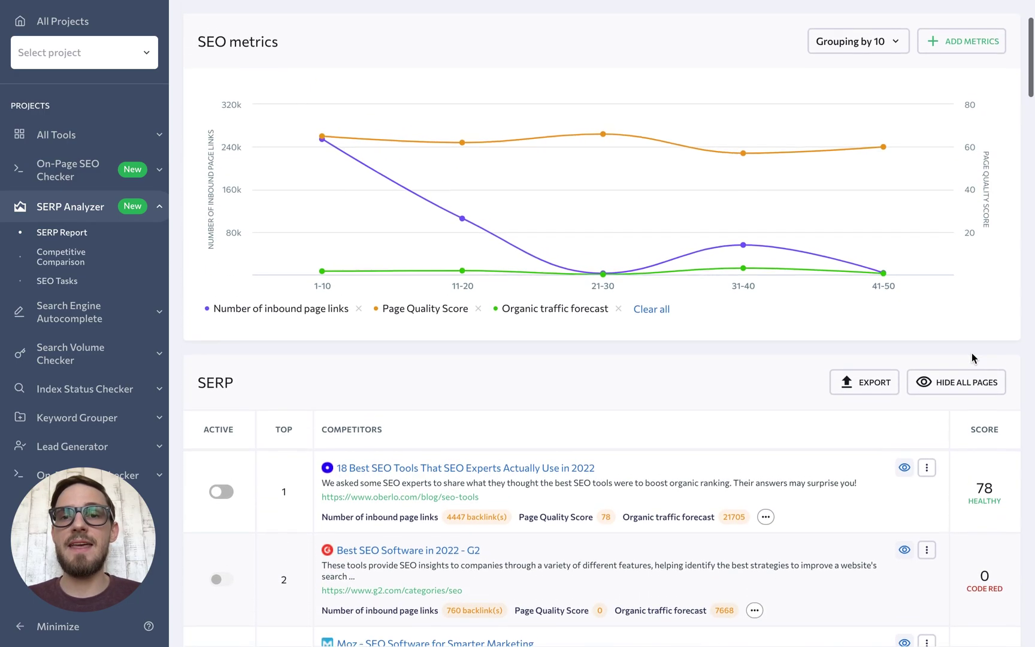
{"action": "scroll", "coordinate": [972, 358], "scroll_direction": "up", "scroll_amount": 1}
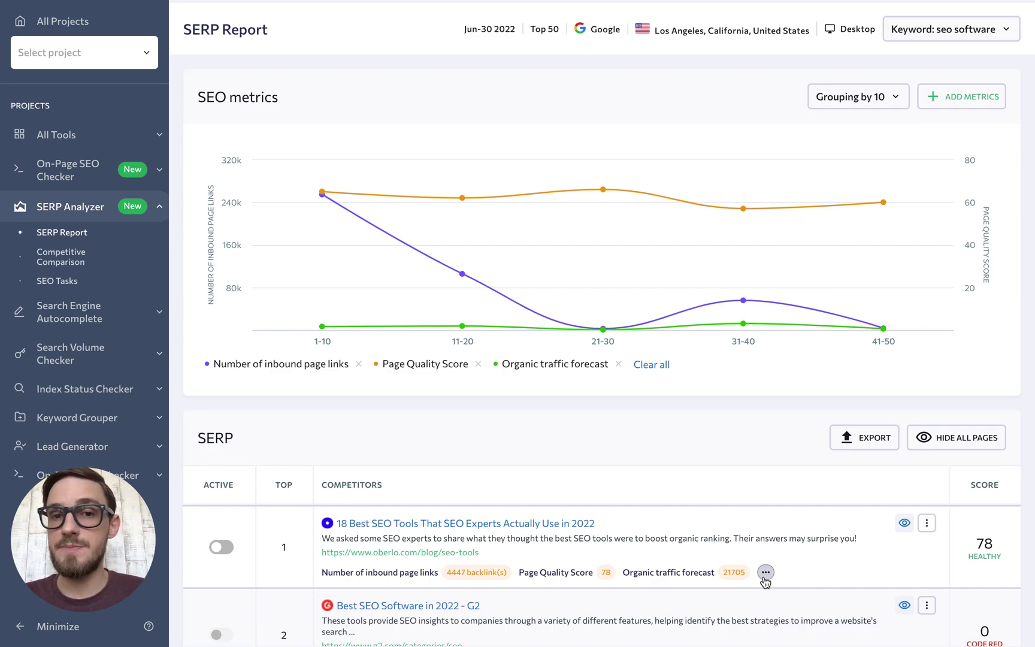
{"action": "left_click", "coordinate": [765, 573]}
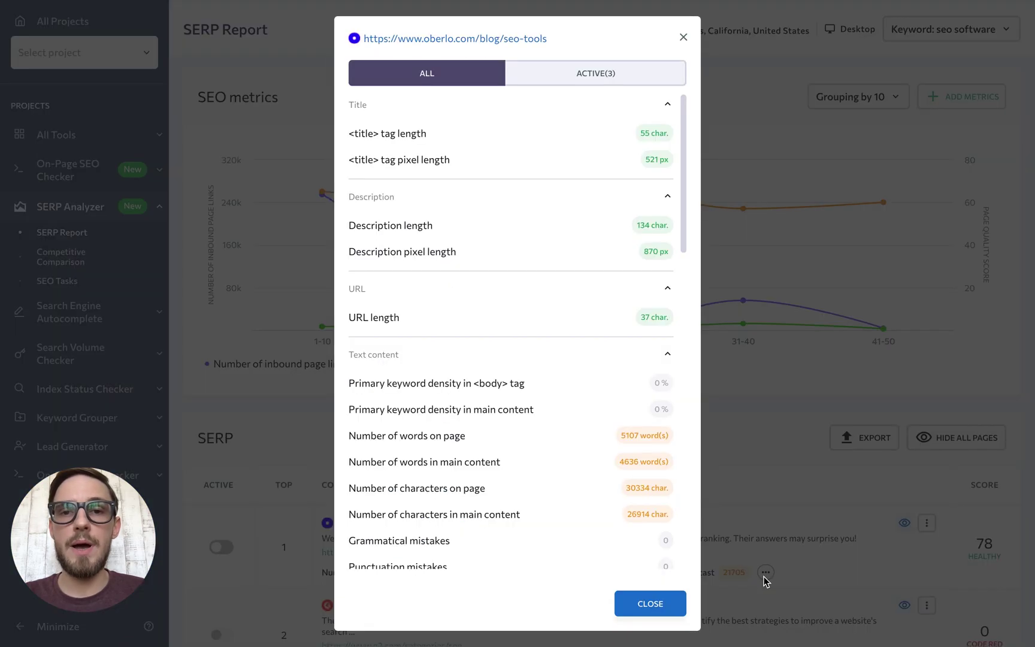
{"action": "scroll", "coordinate": [620, 411], "scroll_direction": "down", "scroll_amount": 3}
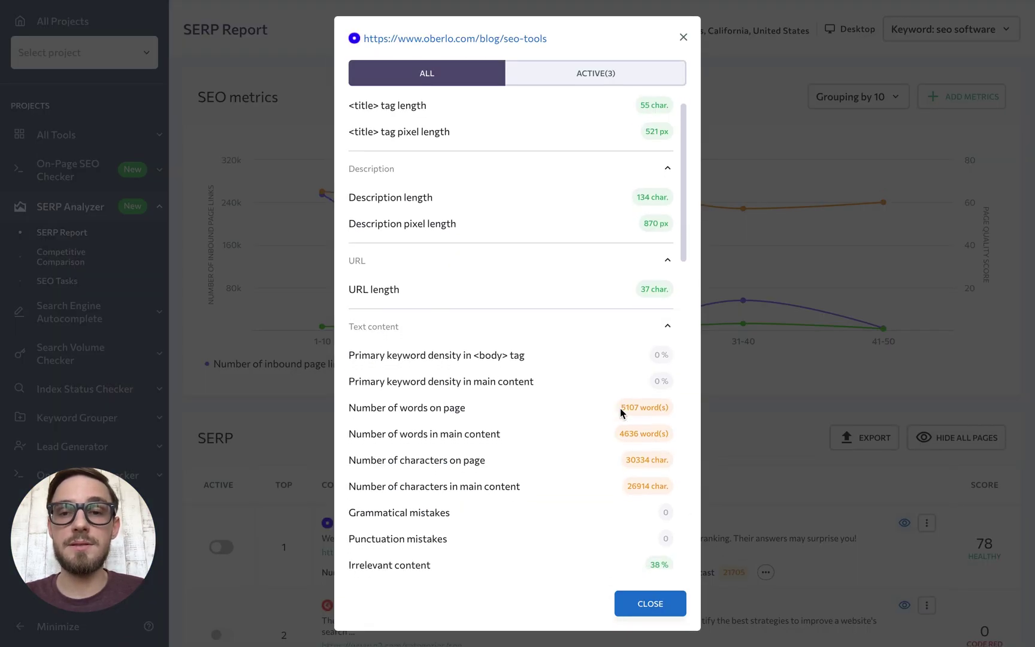
{"action": "scroll", "coordinate": [620, 412], "scroll_direction": "down", "scroll_amount": 4}
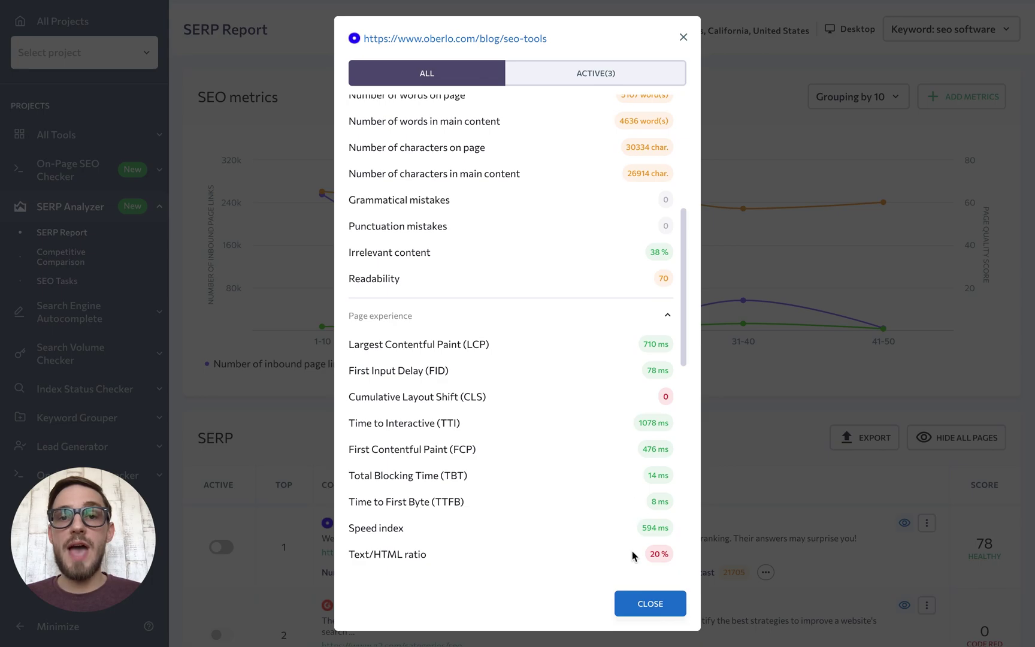
{"action": "left_click", "coordinate": [634, 602]}
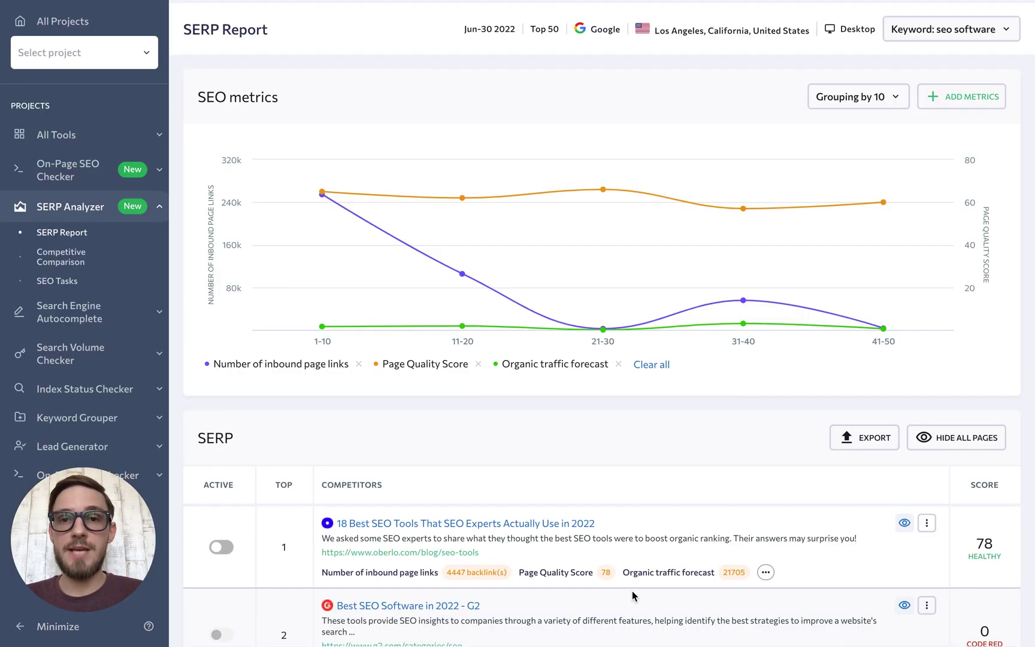
{"action": "left_click", "coordinate": [926, 524]}
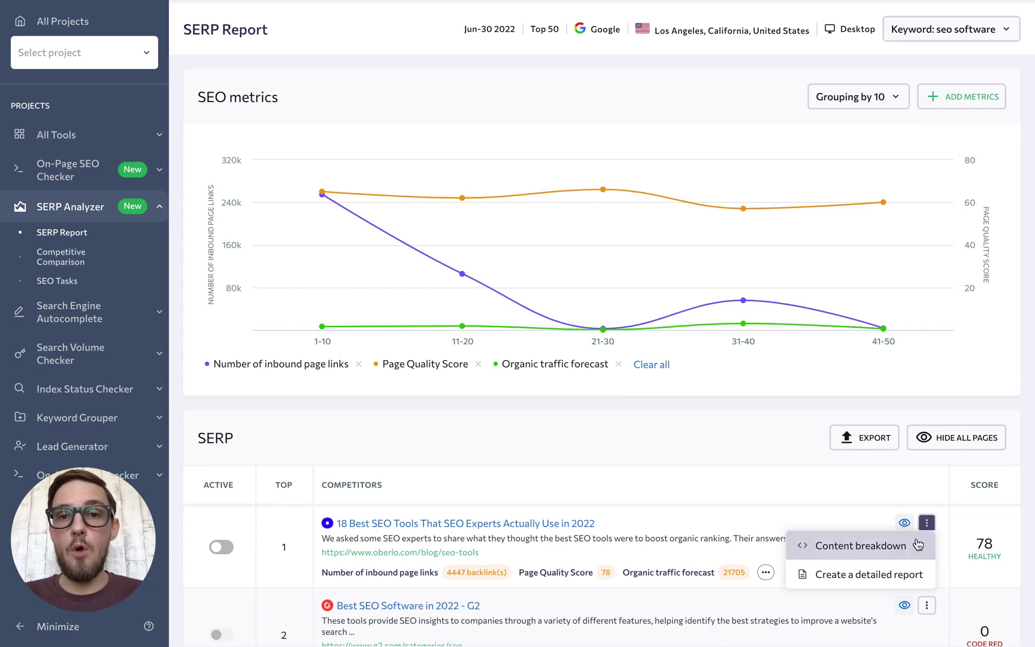
- View the first result's content breakdown, then close its options menu
{"action": "left_click", "coordinate": [917, 544]}
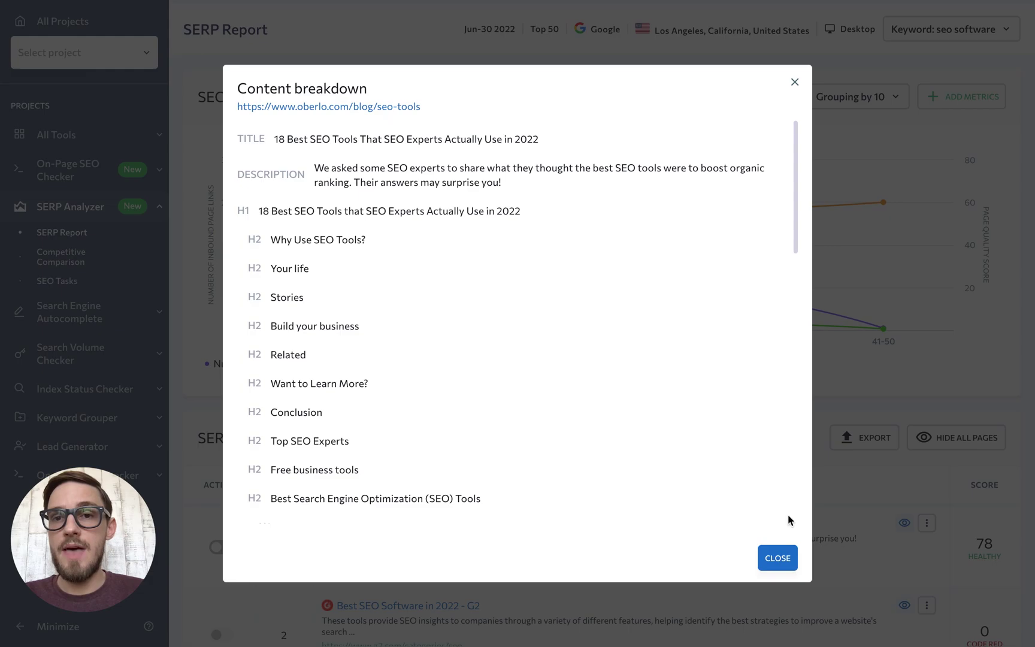
{"action": "scroll", "coordinate": [607, 310], "scroll_direction": "down", "scroll_amount": 1}
{"action": "scroll", "coordinate": [608, 307], "scroll_direction": "down", "scroll_amount": 5}
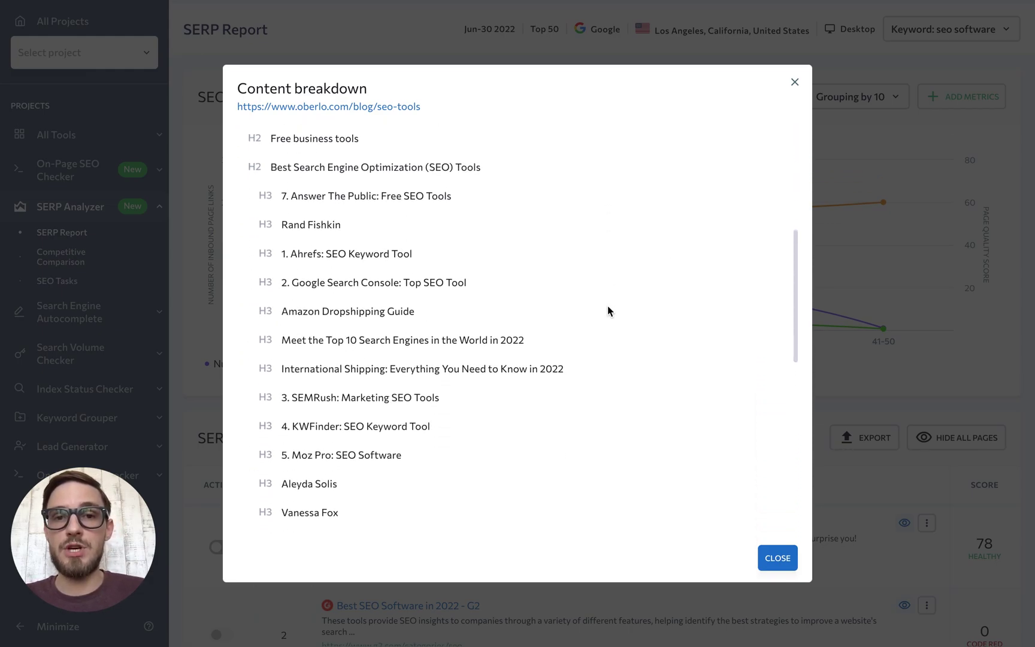
{"action": "scroll", "coordinate": [608, 307], "scroll_direction": "up", "scroll_amount": 6}
{"action": "key", "text": "Escape"}
{"action": "scroll", "coordinate": [607, 311], "scroll_direction": "up", "scroll_amount": 1}
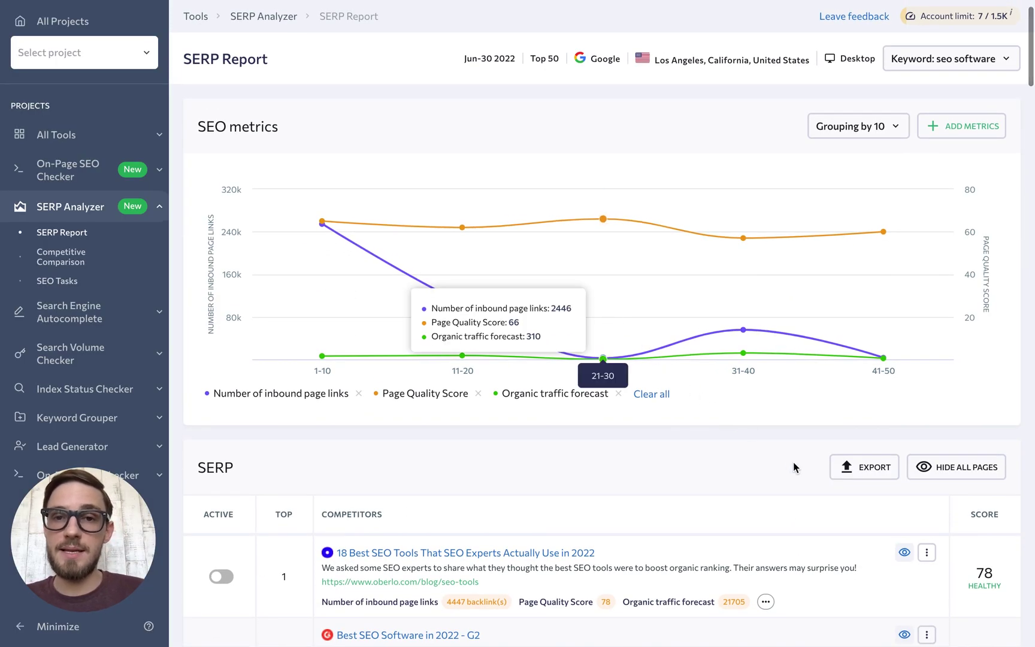
{"action": "left_click", "coordinate": [925, 552]}
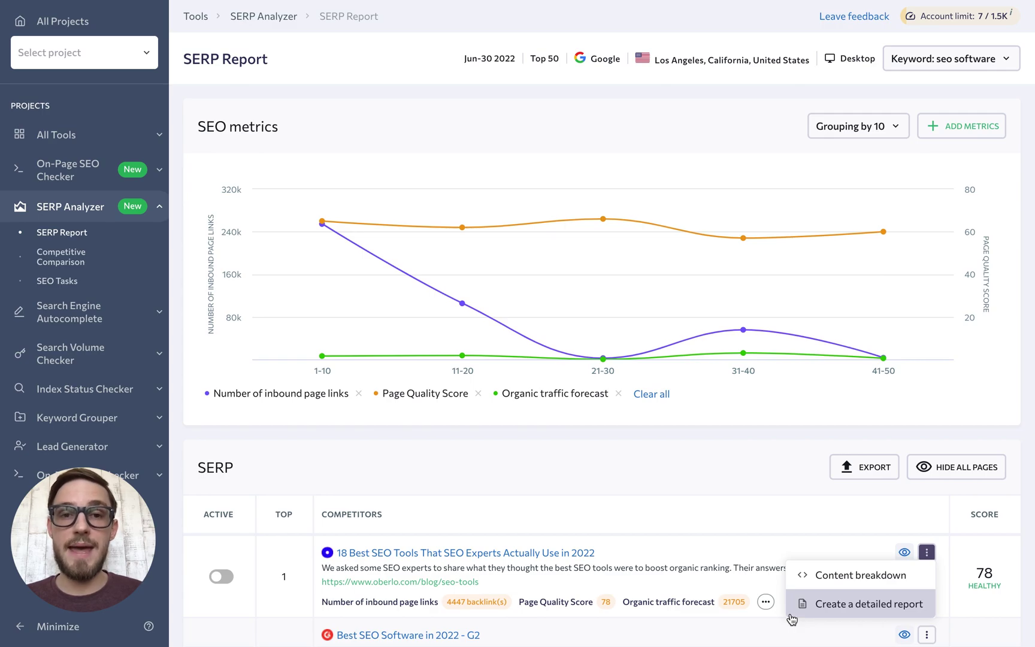
{"action": "left_click", "coordinate": [812, 543]}
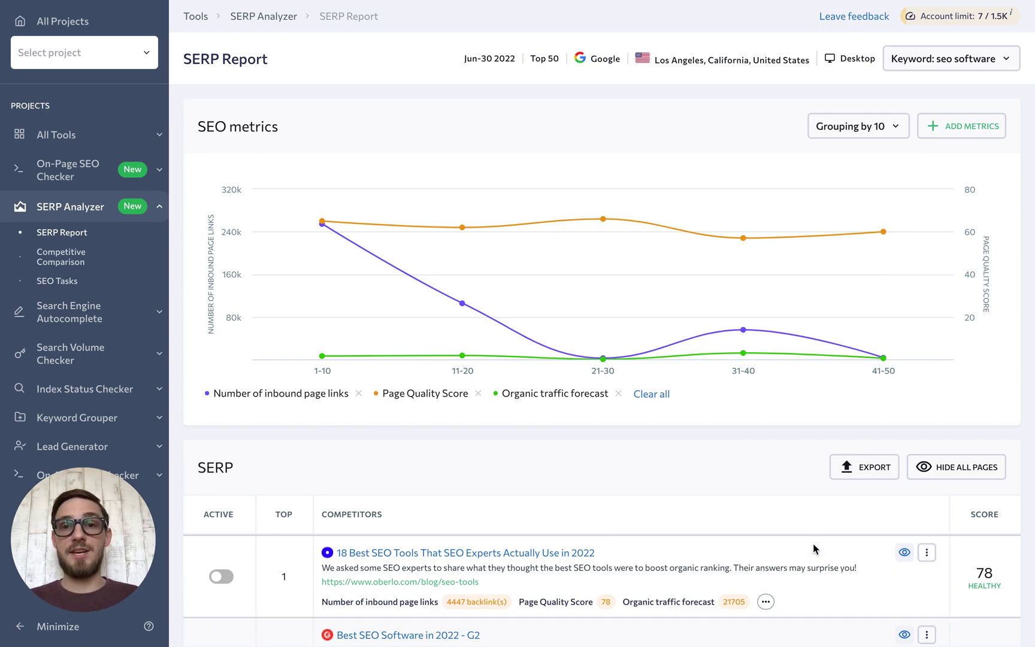
- Activate the oberlo.com top result and deactivate the Moz result in the SERP table
{"action": "scroll", "coordinate": [636, 480], "scroll_direction": "down", "scroll_amount": 5}
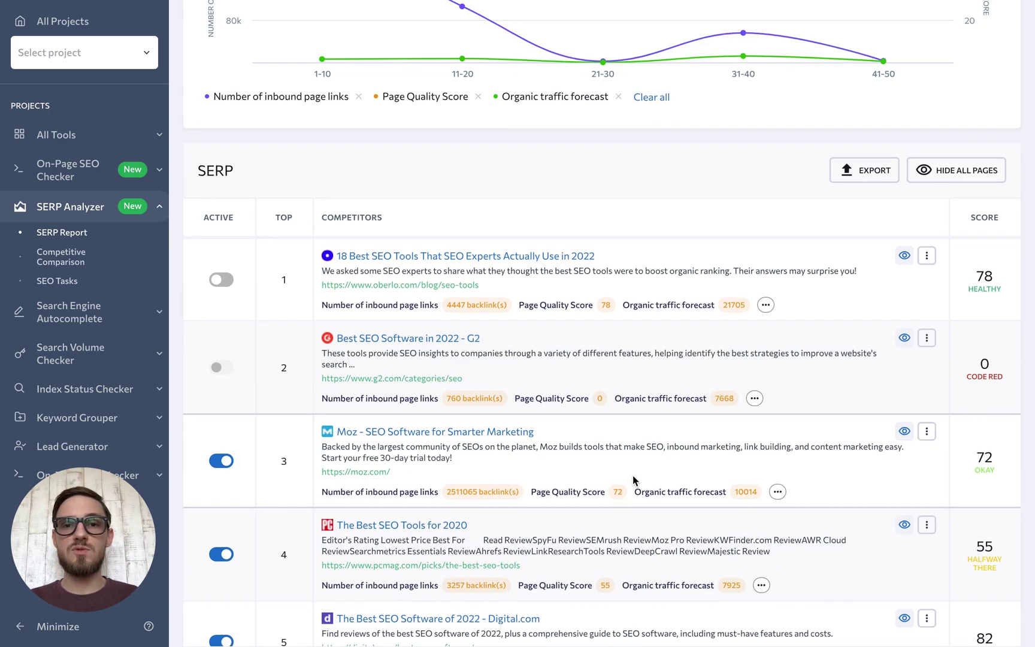
{"action": "left_click", "coordinate": [220, 280]}
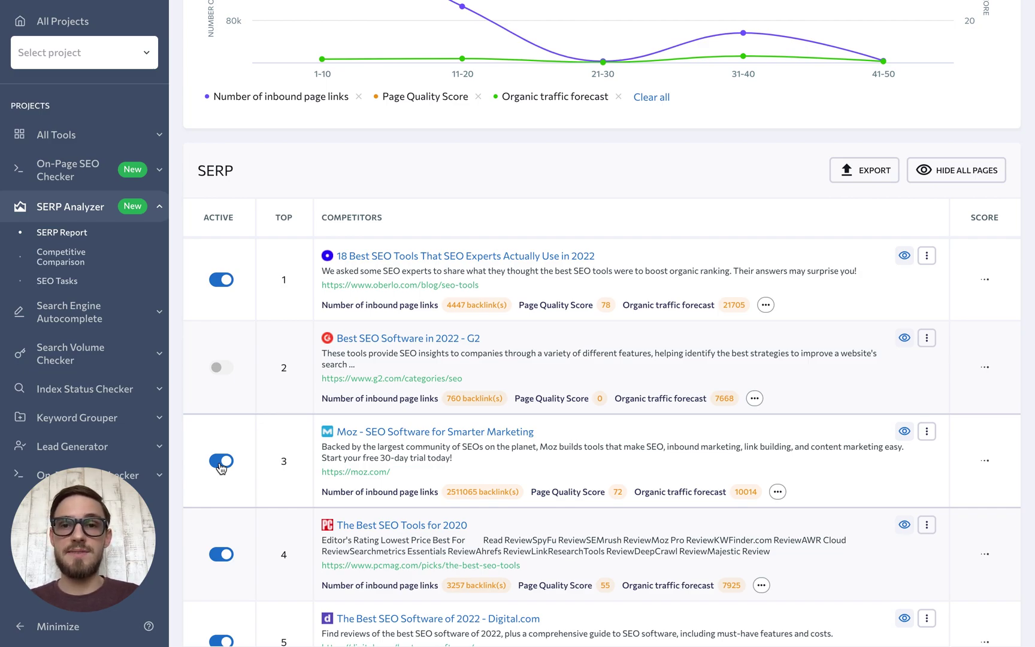
{"action": "left_click", "coordinate": [221, 461]}
{"action": "scroll", "coordinate": [220, 467], "scroll_direction": "down", "scroll_amount": 1}
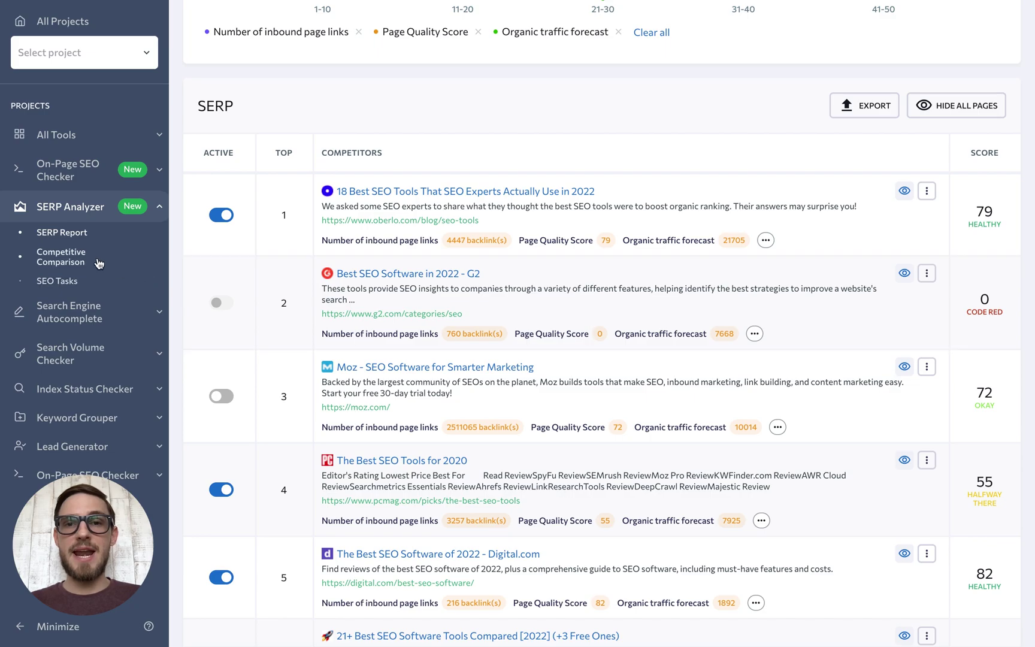
- Open Competitive Comparison for seo software and browse the common terms table
{"action": "left_click", "coordinate": [70, 261]}
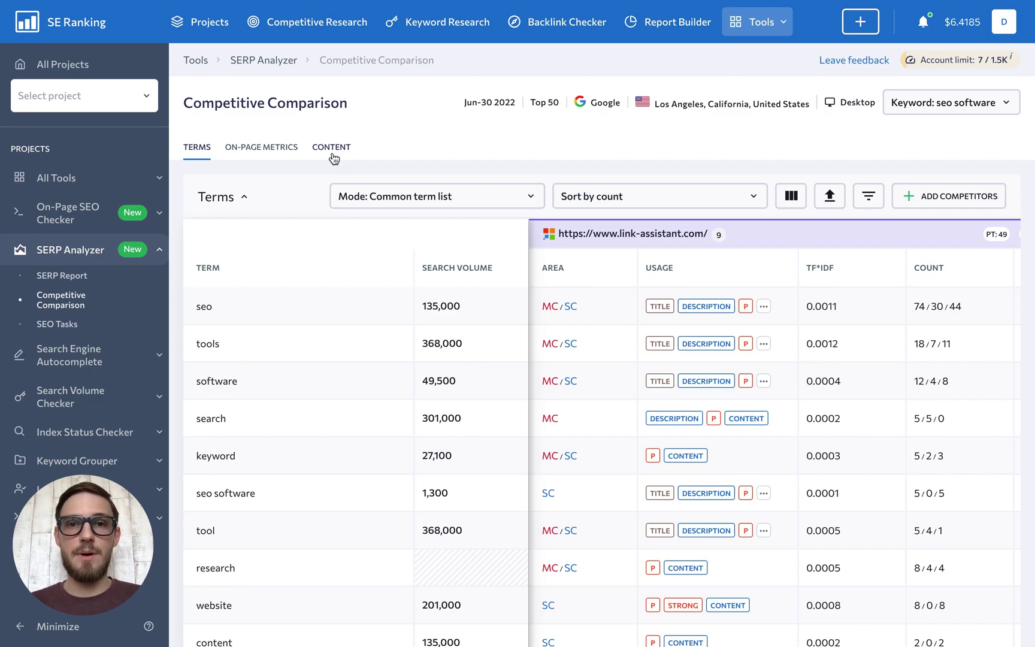
{"action": "scroll", "coordinate": [273, 272], "scroll_direction": "down", "scroll_amount": 5}
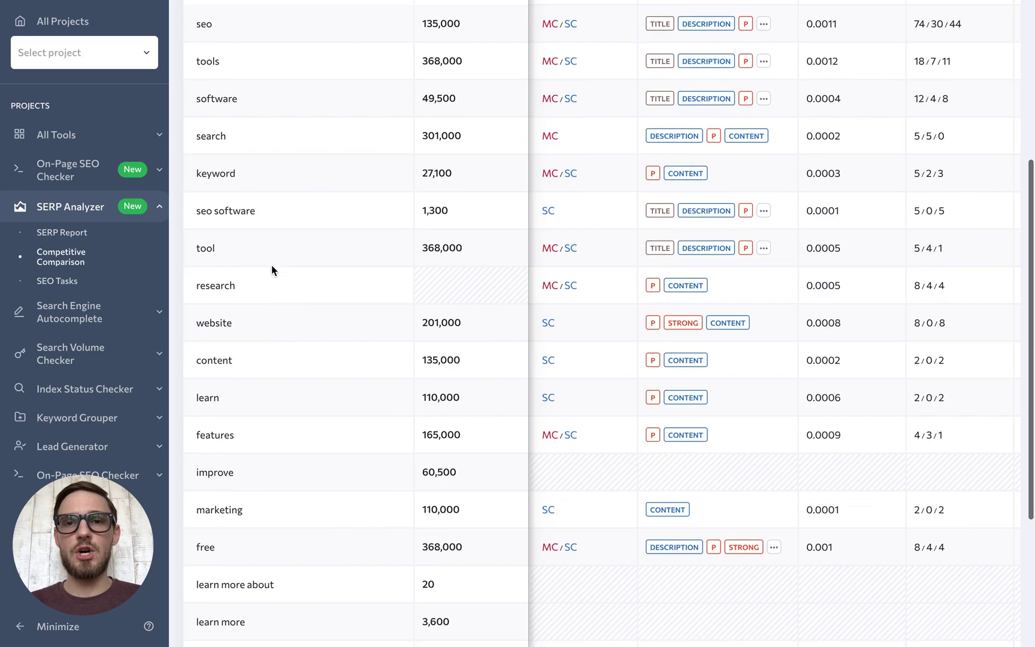
{"action": "scroll", "coordinate": [272, 264], "scroll_direction": "up", "scroll_amount": 5}
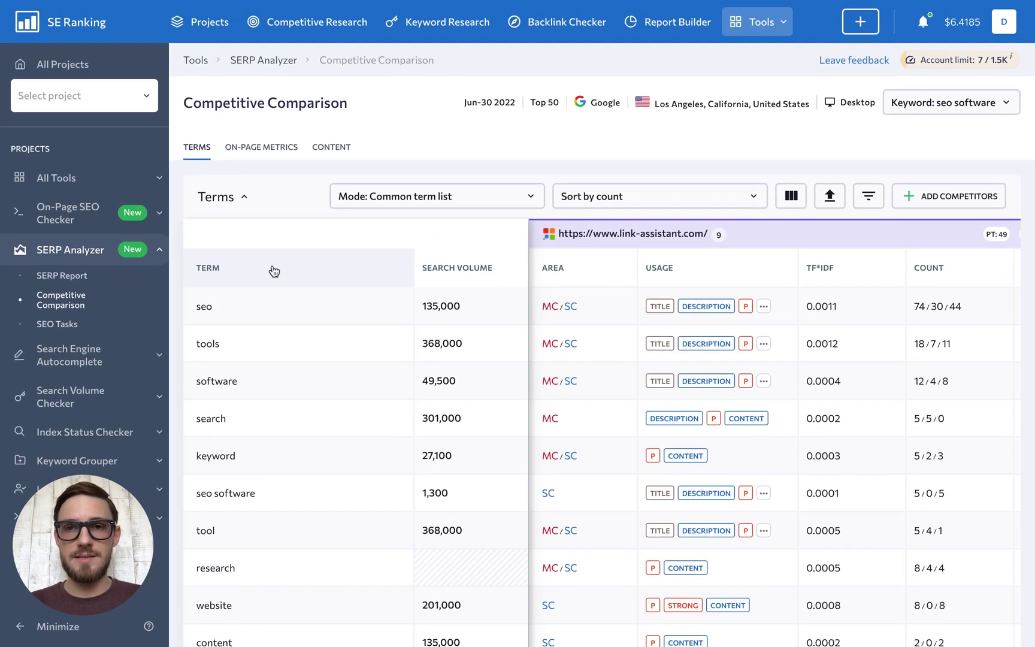
{"action": "left_click", "coordinate": [863, 201]}
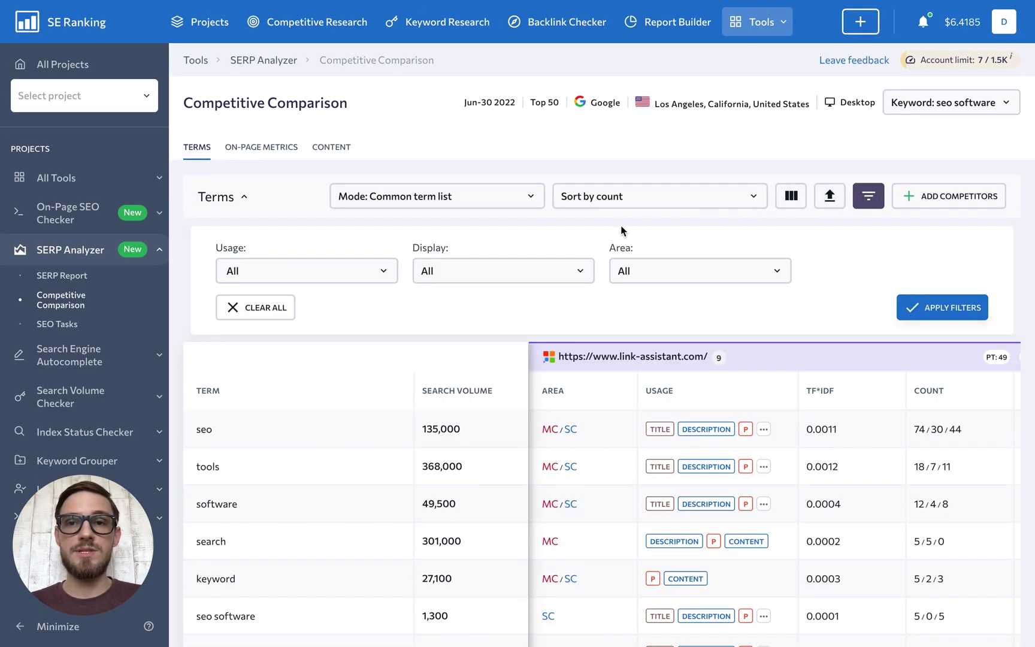
- Review the Area and Usage term filter options, closing them with every filter left at All
{"action": "left_click", "coordinate": [622, 271]}
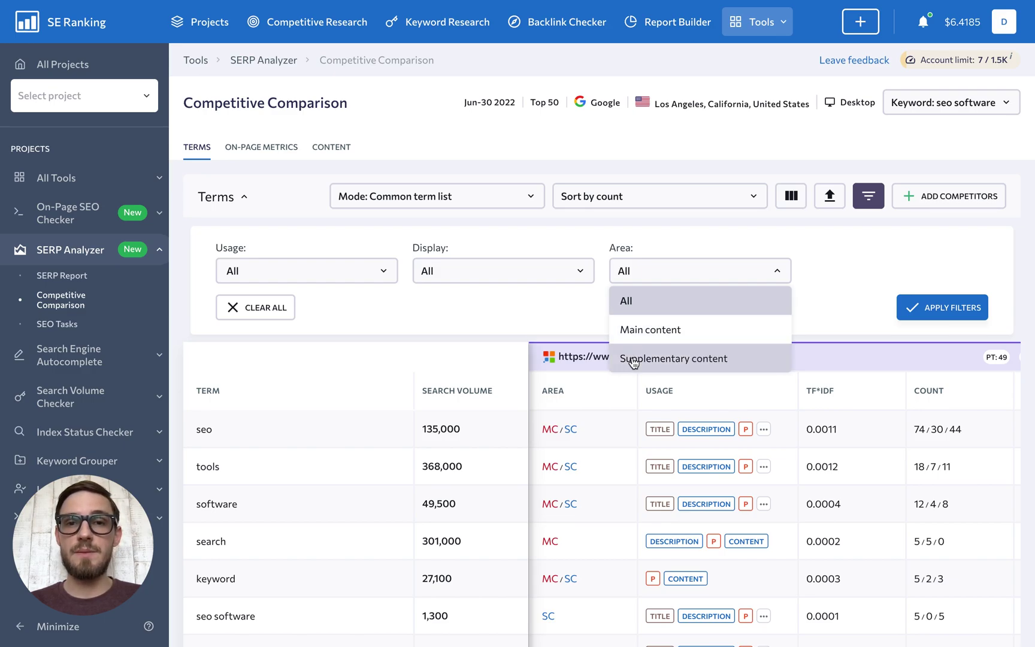
{"action": "left_click", "coordinate": [372, 273]}
{"action": "scroll", "coordinate": [330, 406], "scroll_direction": "down", "scroll_amount": 2}
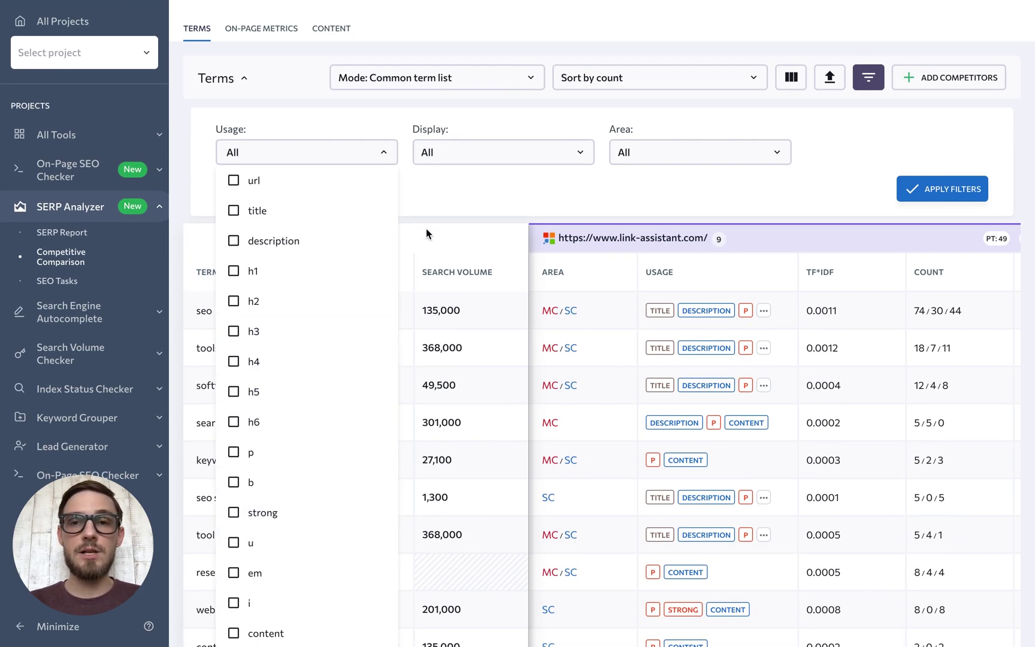
{"action": "left_click", "coordinate": [474, 200]}
{"action": "scroll", "coordinate": [474, 199], "scroll_direction": "up", "scroll_amount": 2}
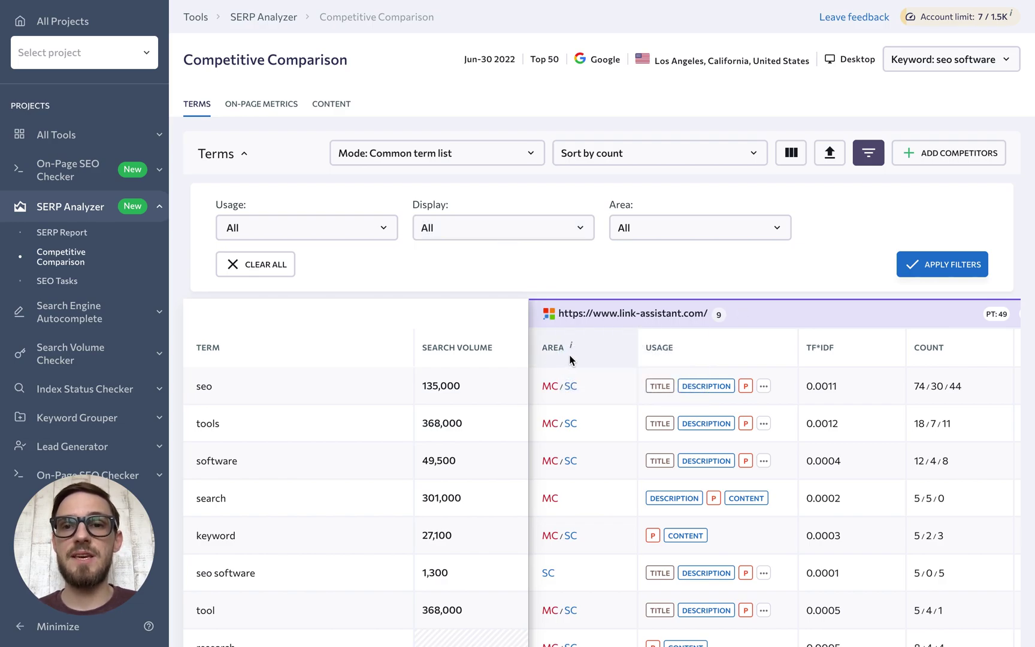
{"action": "mouse_move", "coordinate": [554, 390]}
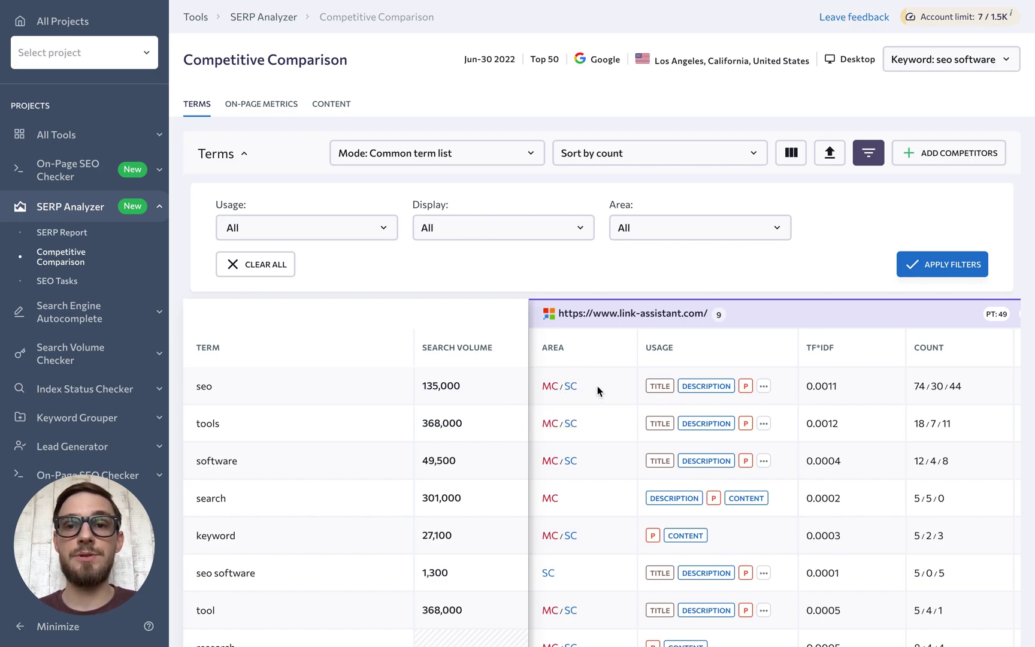
{"action": "scroll", "coordinate": [598, 390], "scroll_direction": "down", "scroll_amount": 2}
- Scroll the Terms table, check the TF*IDF info tip, and scroll right to the Density column
{"action": "scroll", "coordinate": [598, 388], "scroll_direction": "down", "scroll_amount": 4}
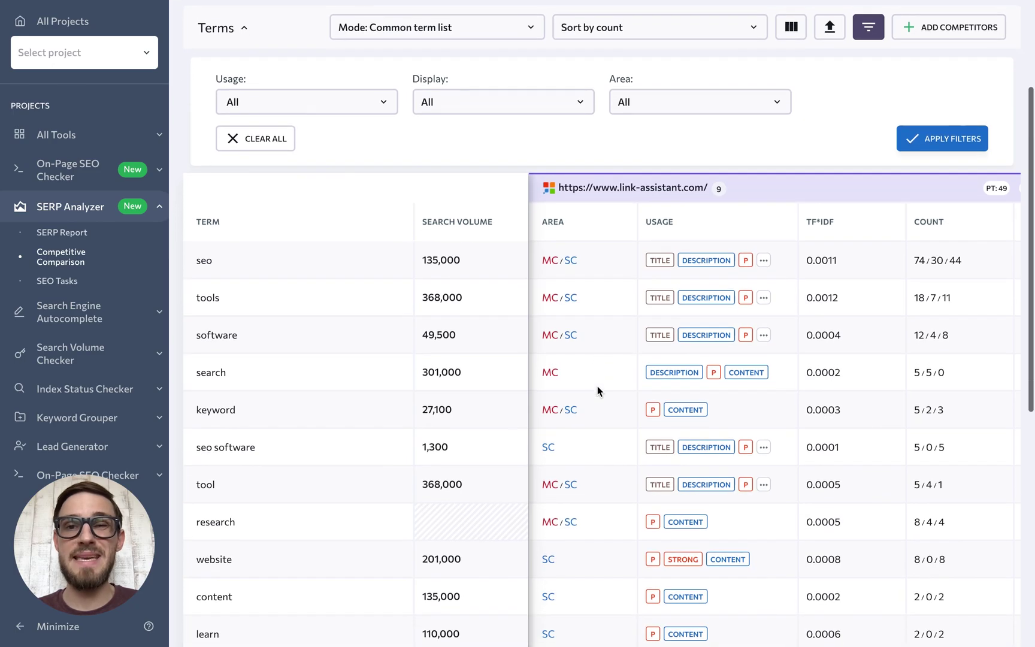
{"action": "scroll", "coordinate": [597, 390], "scroll_direction": "down", "scroll_amount": 1}
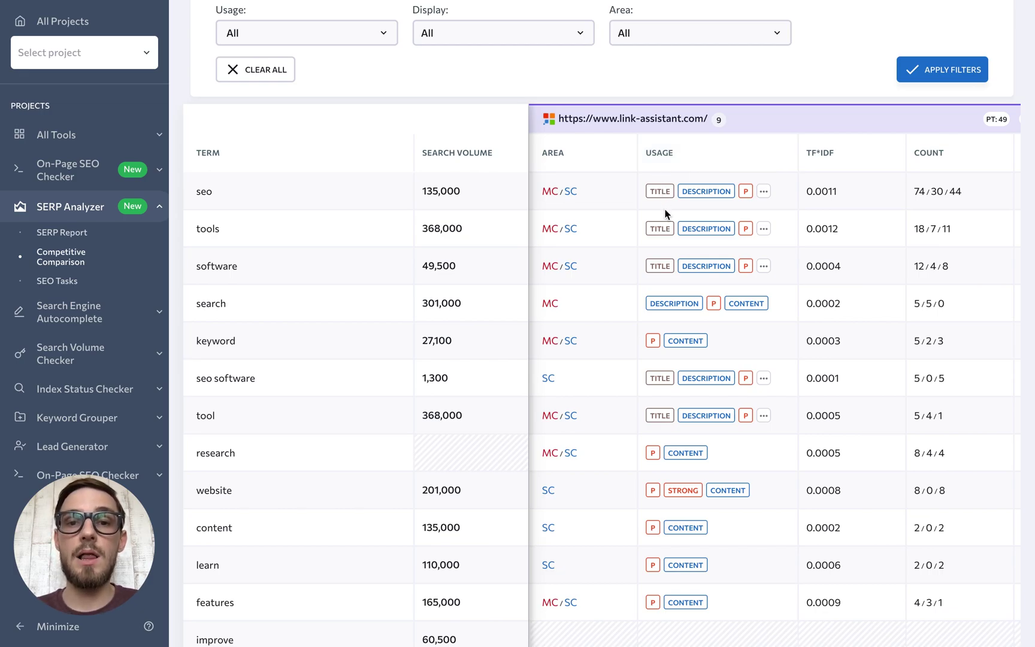
{"action": "scroll", "coordinate": [689, 268], "scroll_direction": "down", "scroll_amount": 1}
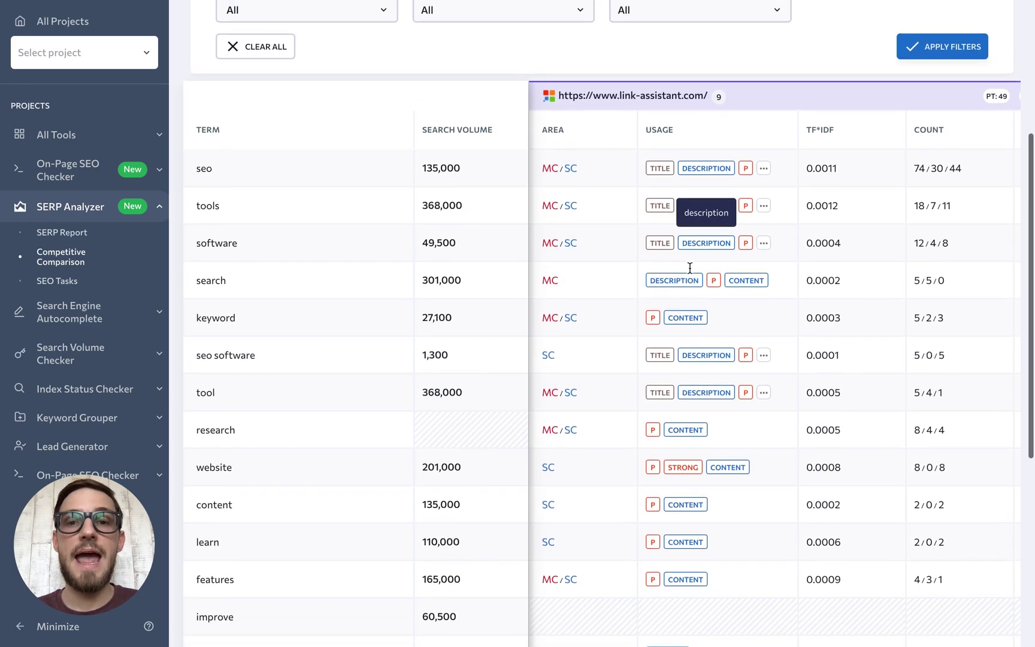
{"action": "scroll", "coordinate": [690, 268], "scroll_direction": "up", "scroll_amount": 2}
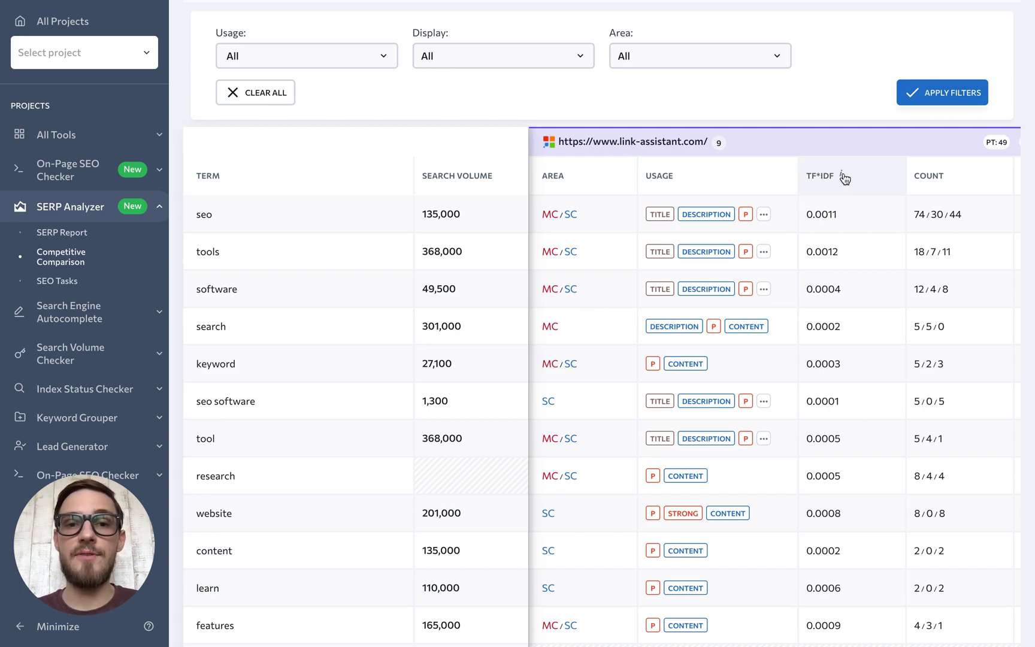
{"action": "mouse_move", "coordinate": [842, 175]}
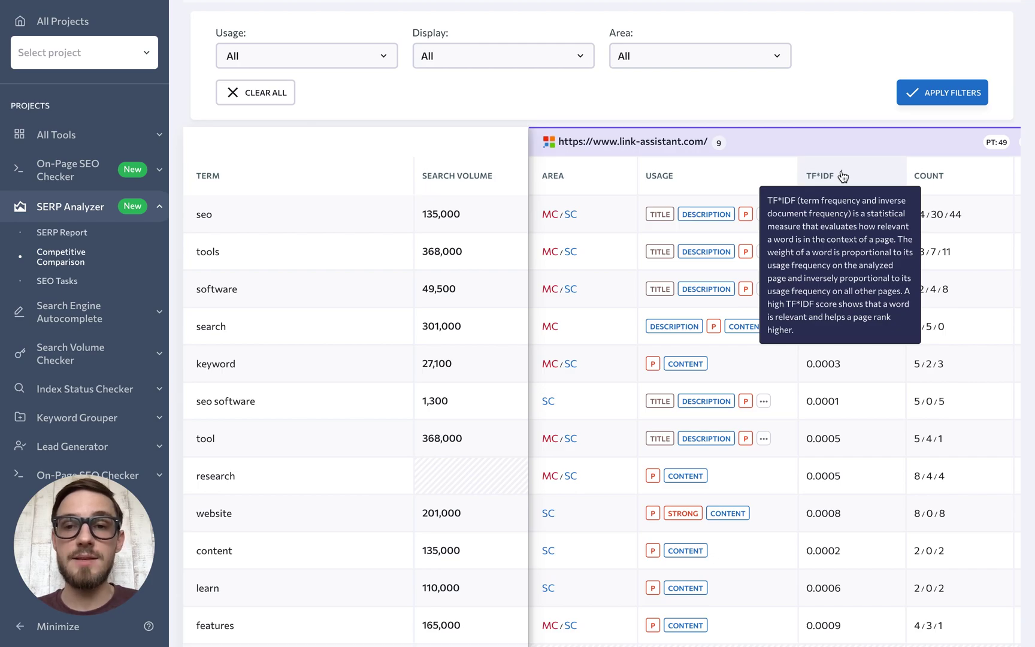
{"action": "scroll", "coordinate": [868, 183], "scroll_direction": "right", "scroll_amount": 4}
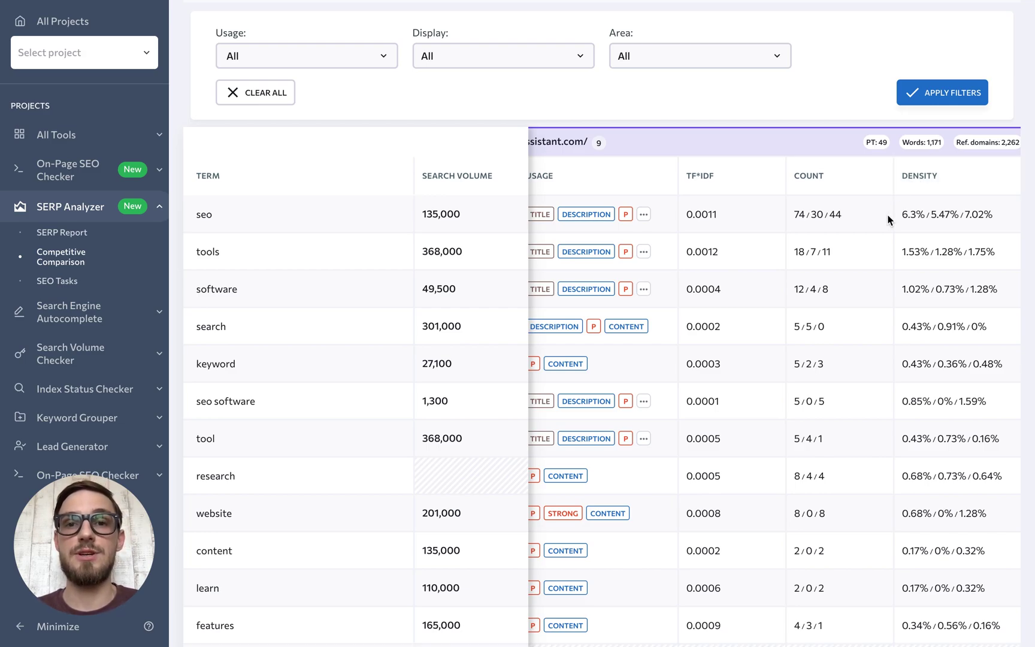
{"action": "scroll", "coordinate": [887, 213], "scroll_direction": "up", "scroll_amount": 3}
{"action": "left_click", "coordinate": [267, 133]}
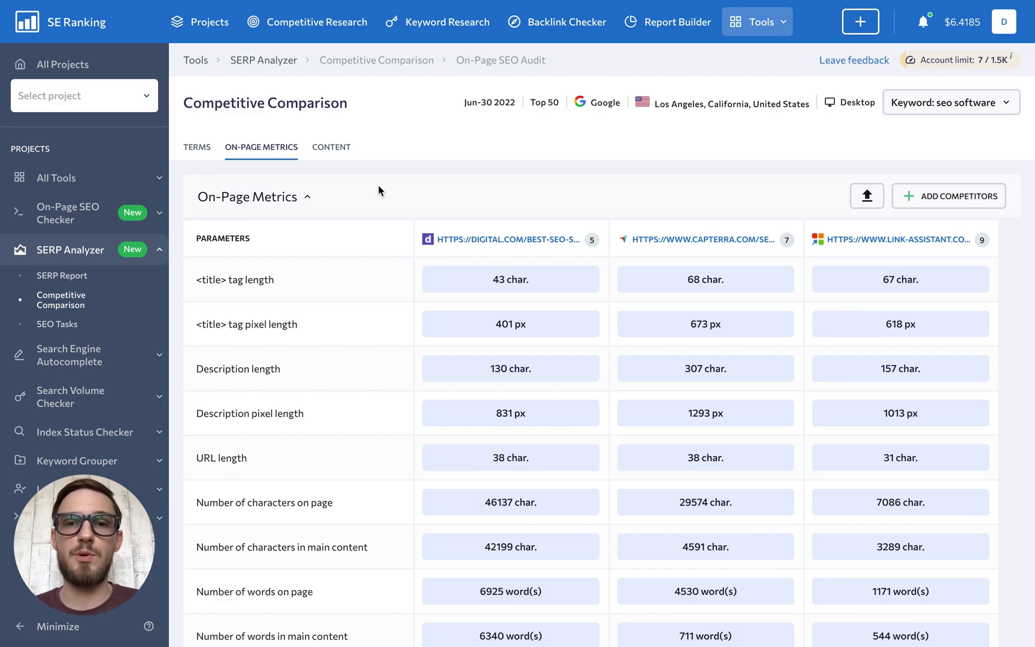
{"action": "scroll", "coordinate": [378, 191], "scroll_direction": "down", "scroll_amount": 1}
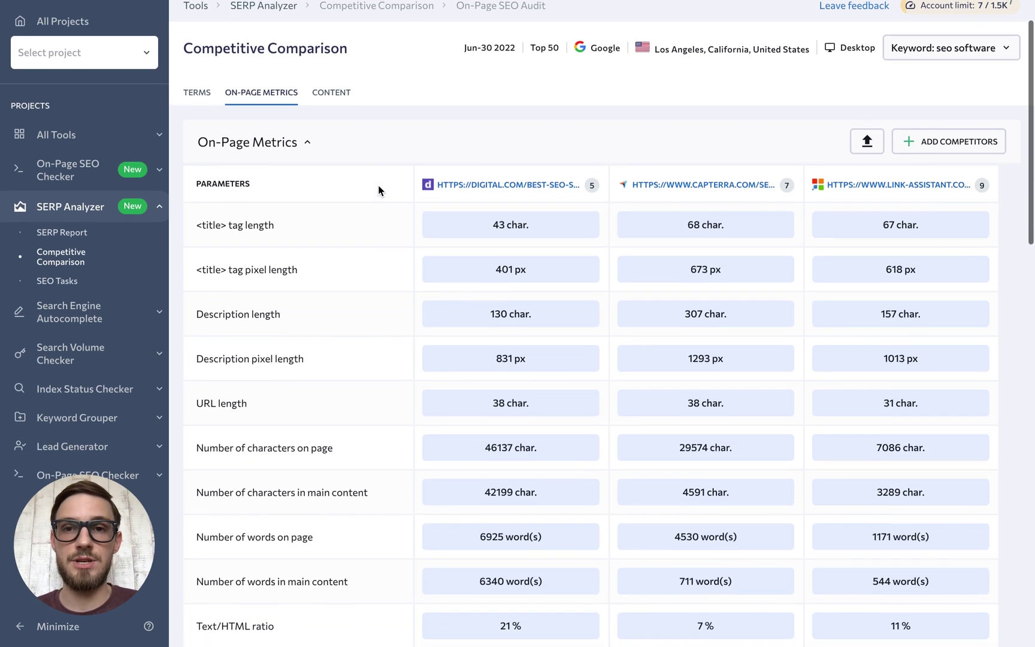
{"action": "scroll", "coordinate": [378, 187], "scroll_direction": "down", "scroll_amount": 1}
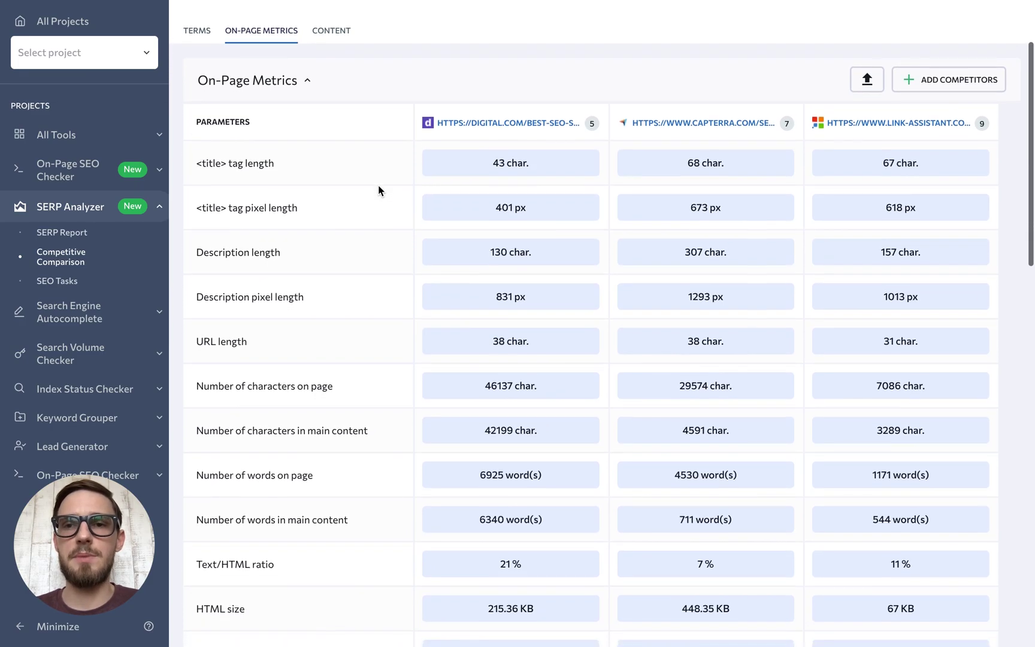
{"action": "scroll", "coordinate": [378, 191], "scroll_direction": "down", "scroll_amount": 1}
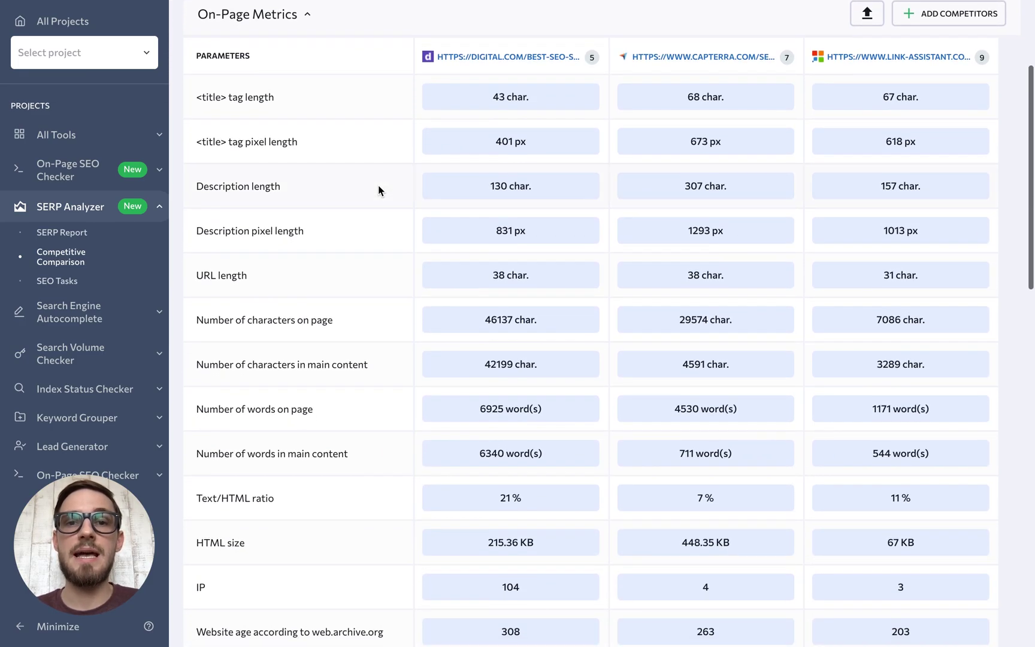
{"action": "scroll", "coordinate": [377, 189], "scroll_direction": "down", "scroll_amount": 1}
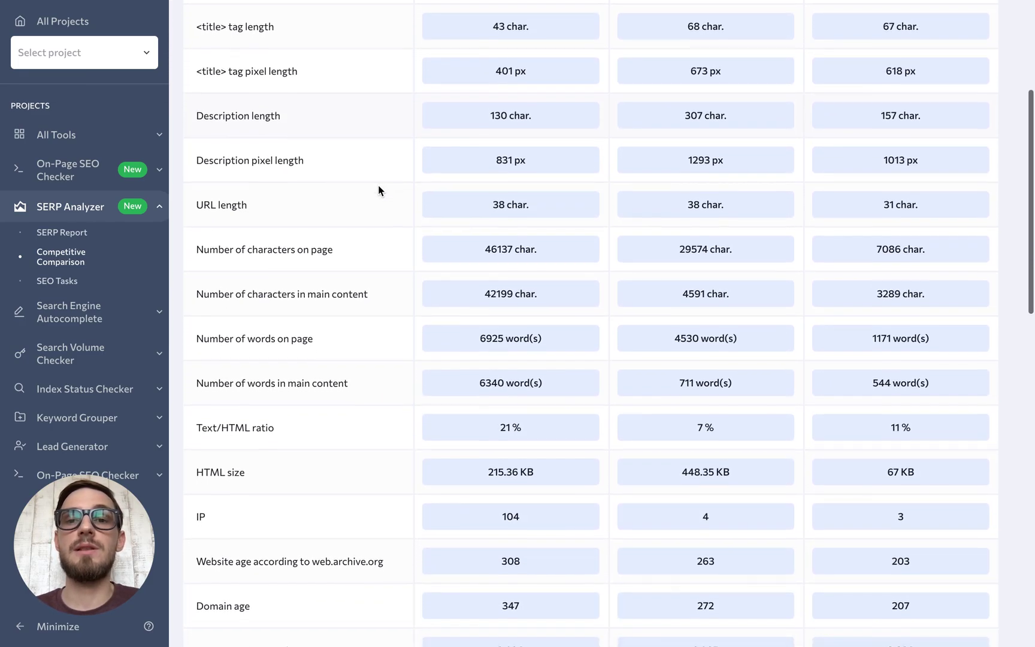
{"action": "scroll", "coordinate": [378, 189], "scroll_direction": "down", "scroll_amount": 1}
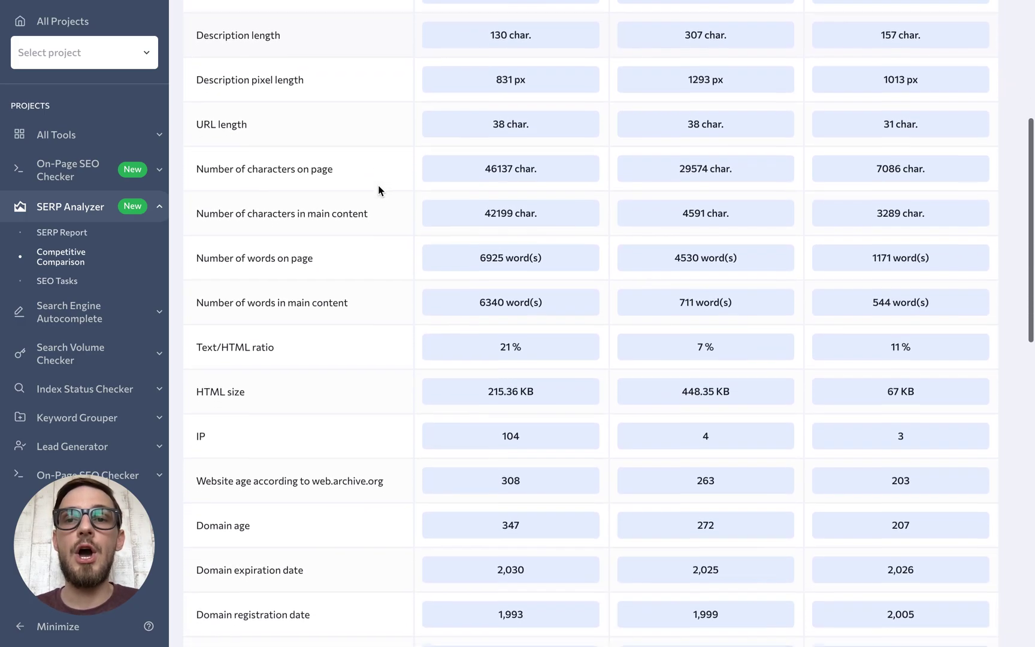
{"action": "scroll", "coordinate": [378, 190], "scroll_direction": "down", "scroll_amount": 2}
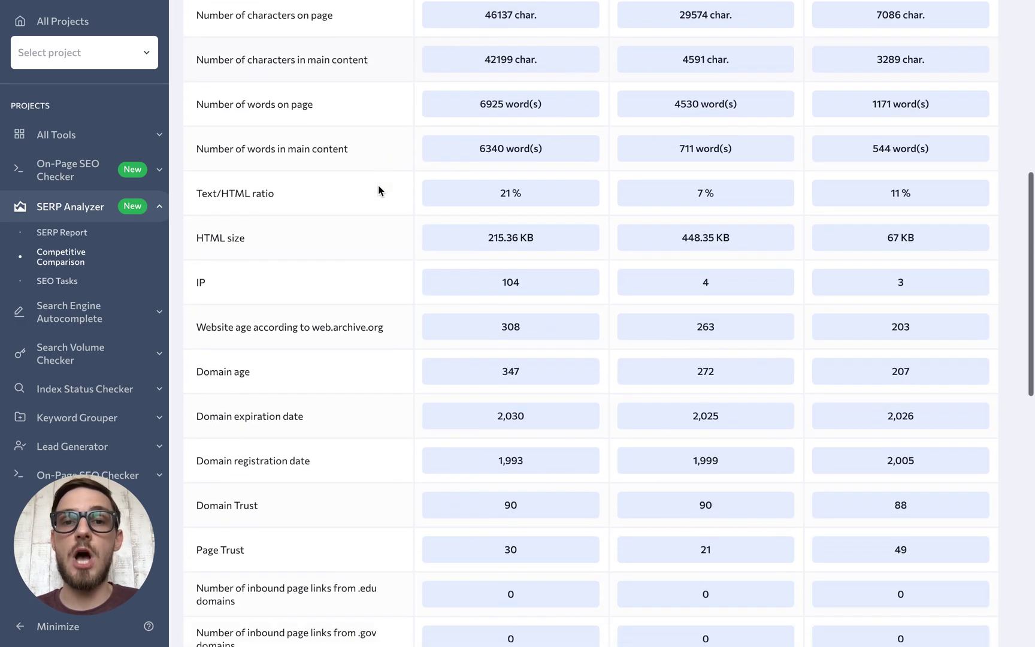
{"action": "scroll", "coordinate": [378, 189], "scroll_direction": "down", "scroll_amount": 4}
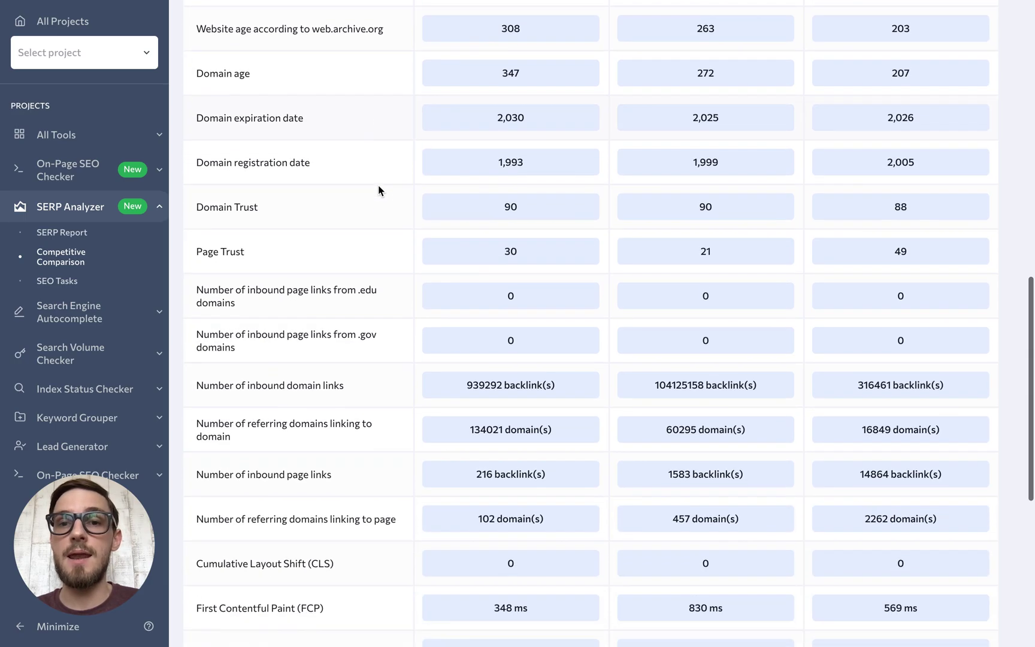
{"action": "scroll", "coordinate": [378, 189], "scroll_direction": "down", "scroll_amount": 3}
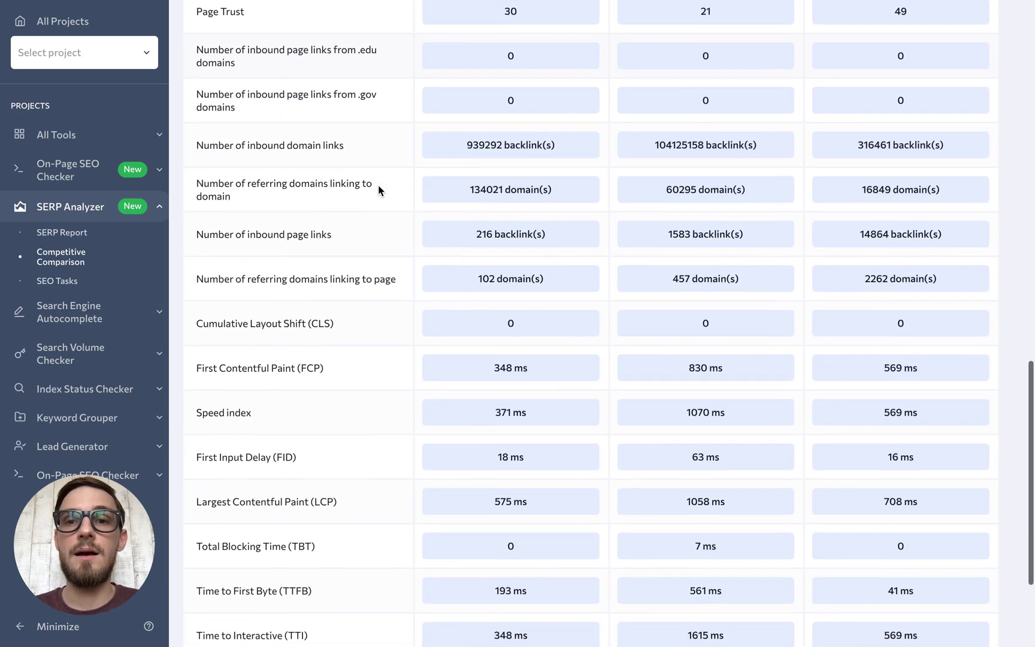
{"action": "scroll", "coordinate": [378, 190], "scroll_direction": "down", "scroll_amount": 3}
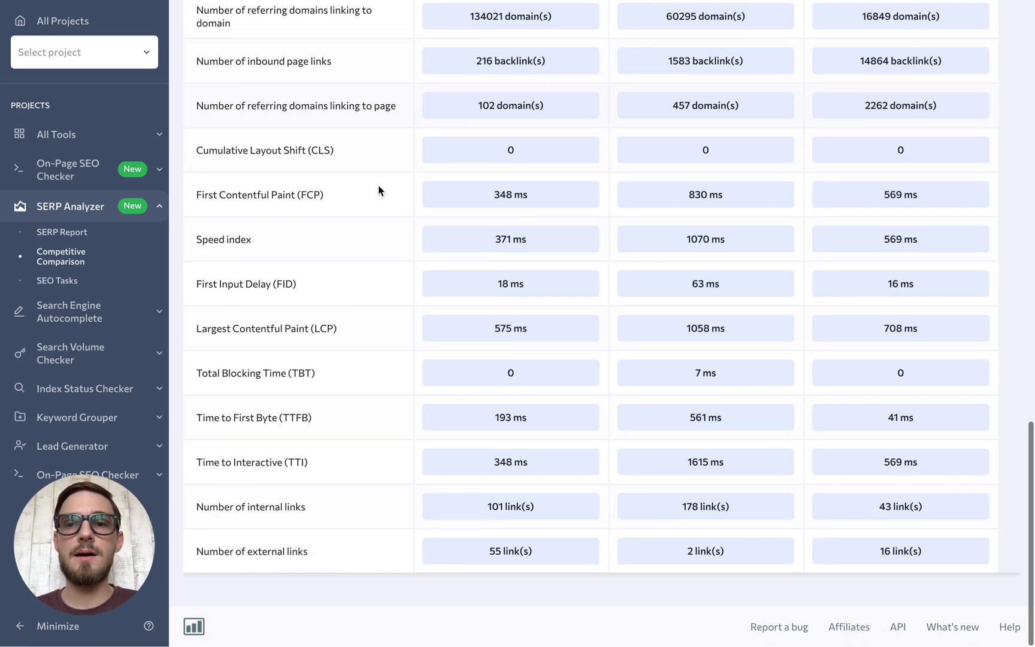
{"action": "scroll", "coordinate": [378, 190], "scroll_direction": "up", "scroll_amount": 15}
{"action": "scroll", "coordinate": [378, 190], "scroll_direction": "up", "scroll_amount": 1}
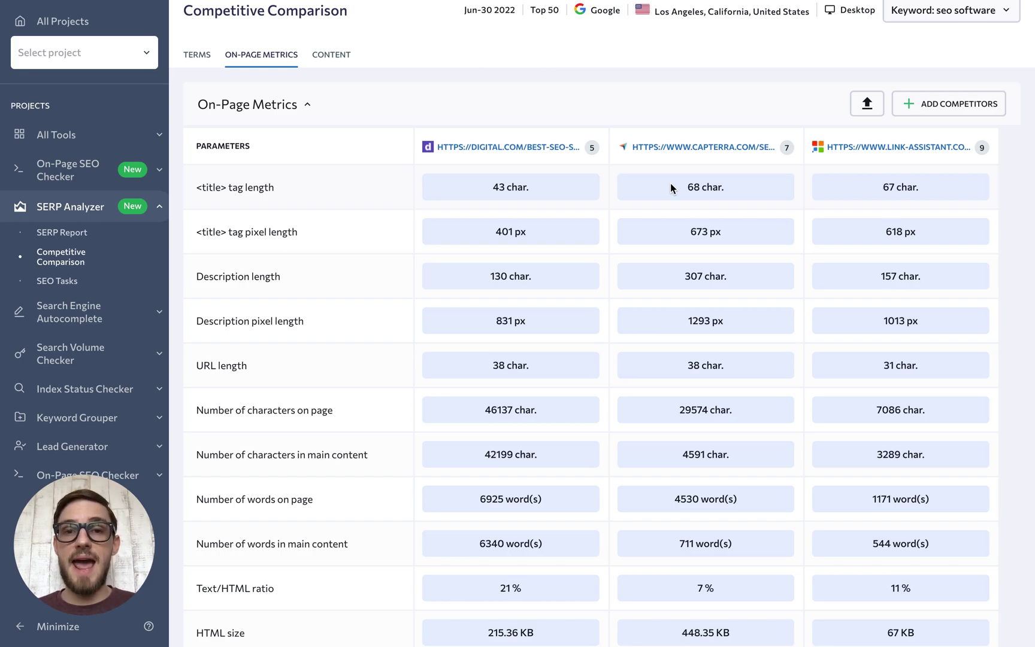
- Show the Content comparison of competitors' titles, descriptions and H1/H2 headings
{"action": "left_click", "coordinate": [331, 63]}
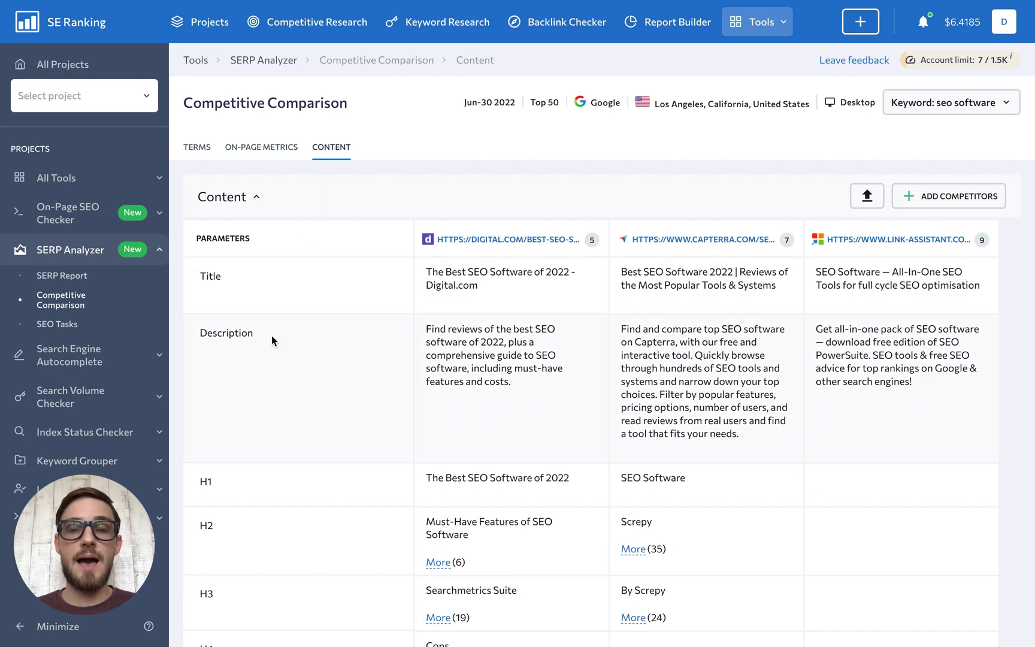
{"action": "scroll", "coordinate": [272, 335], "scroll_direction": "down", "scroll_amount": 2}
{"action": "scroll", "coordinate": [272, 338], "scroll_direction": "down", "scroll_amount": 2}
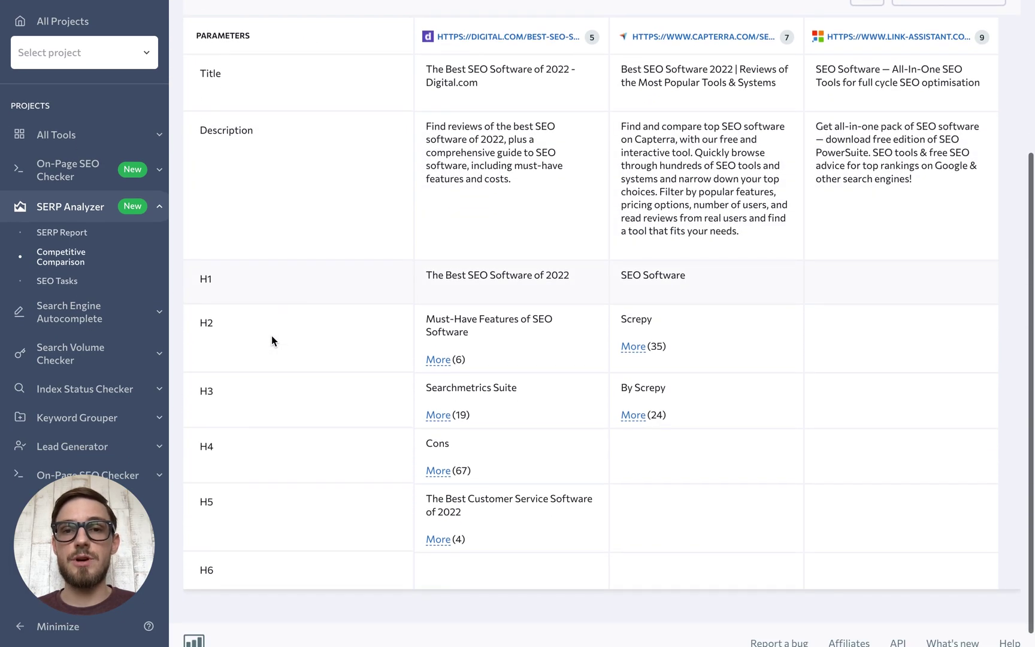
{"action": "scroll", "coordinate": [272, 339], "scroll_direction": "up", "scroll_amount": 1}
{"action": "scroll", "coordinate": [272, 339], "scroll_direction": "up", "scroll_amount": 1}
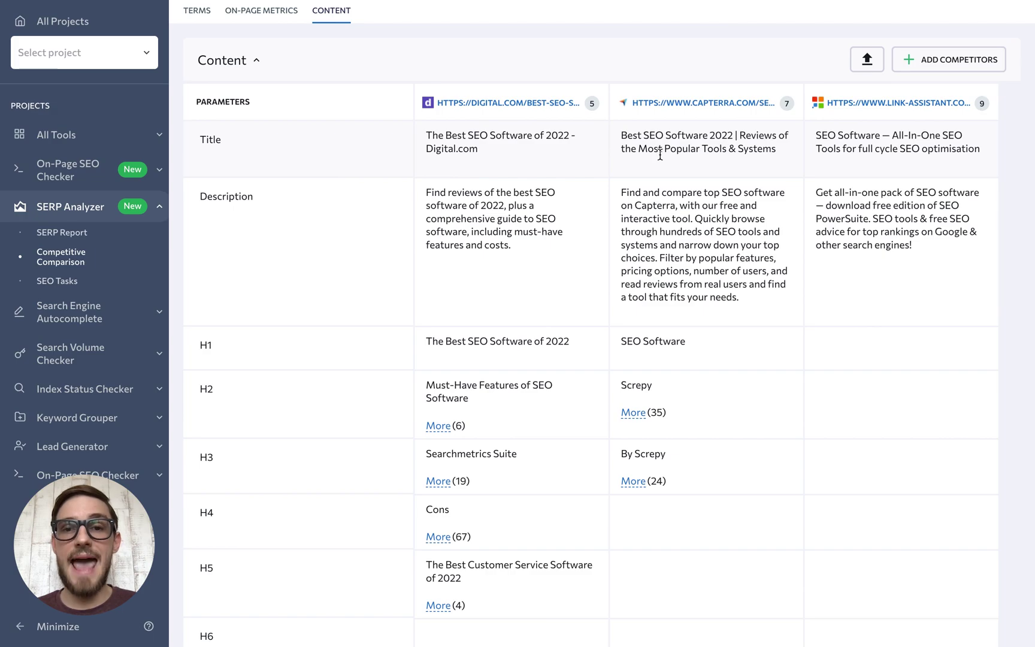
- Expand Capterra's full list of 35 H2 headings and check which competitors are compared
{"action": "left_click", "coordinate": [633, 412]}
{"action": "scroll", "coordinate": [636, 412], "scroll_direction": "down", "scroll_amount": 3}
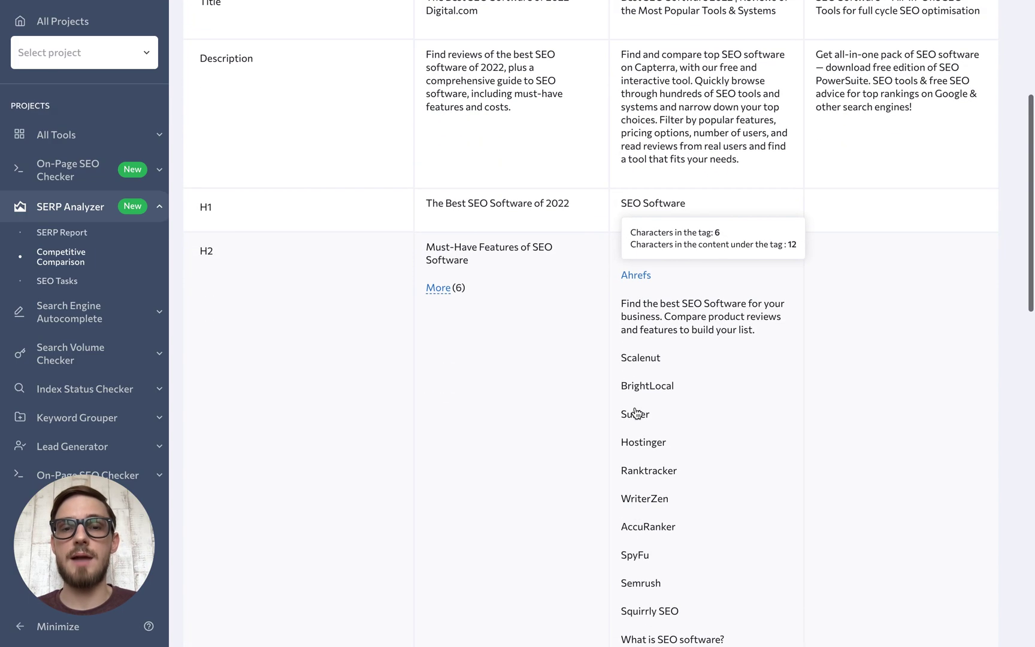
{"action": "scroll", "coordinate": [636, 412], "scroll_direction": "down", "scroll_amount": 2}
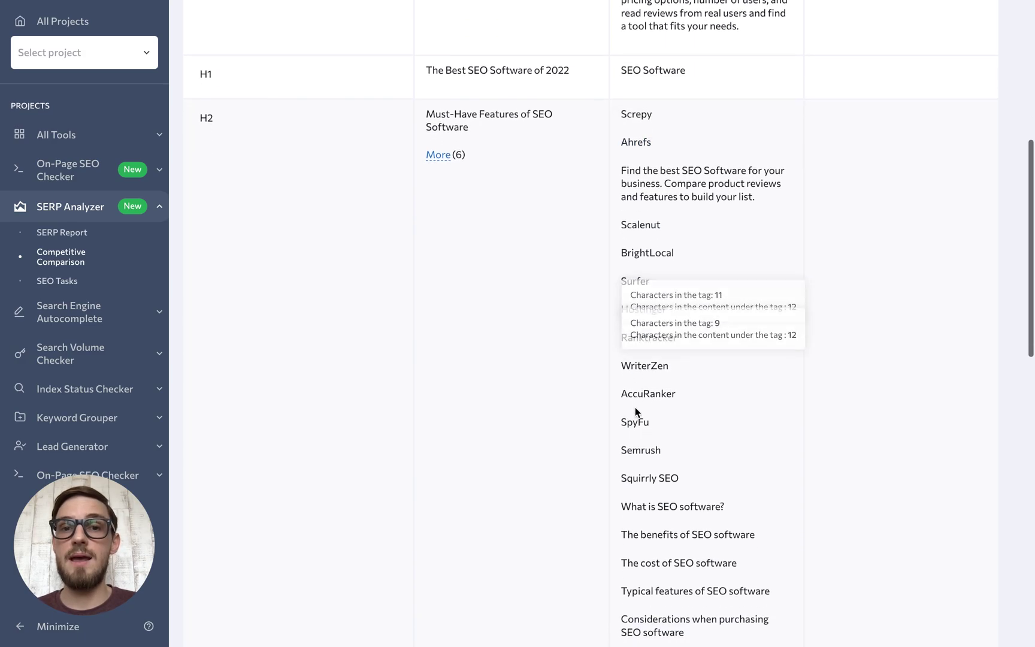
{"action": "scroll", "coordinate": [635, 407], "scroll_direction": "up", "scroll_amount": 8}
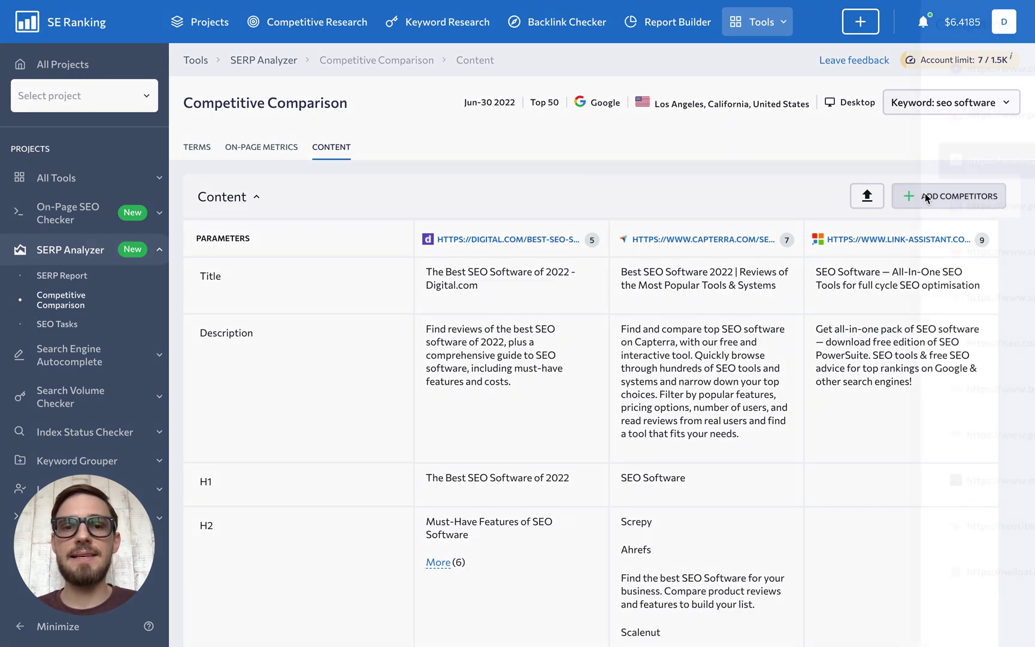
{"action": "left_click", "coordinate": [927, 199]}
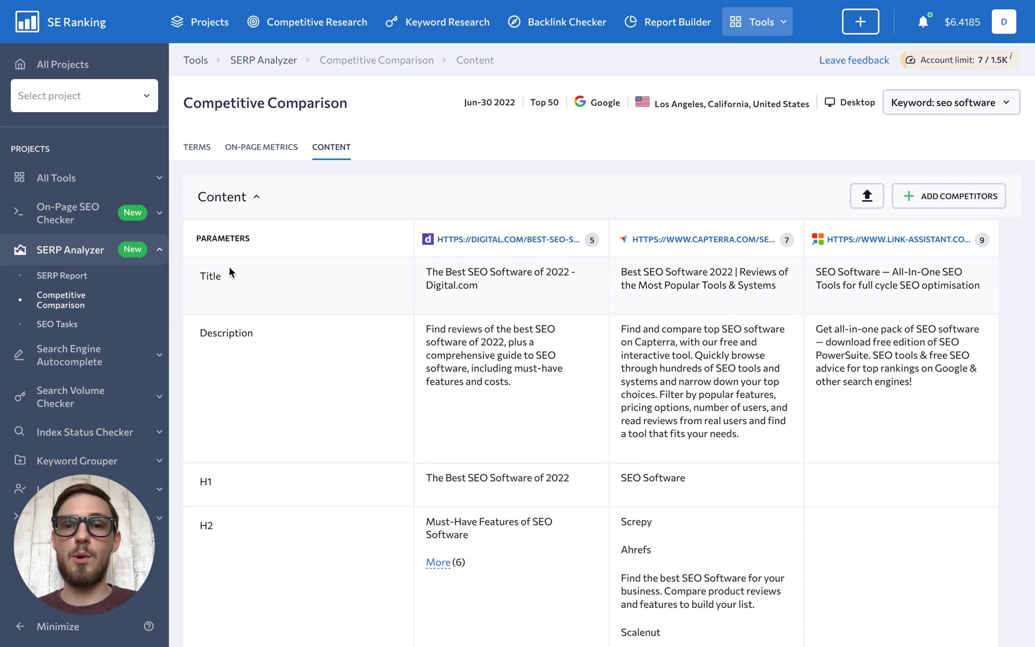
{"action": "left_click", "coordinate": [49, 325]}
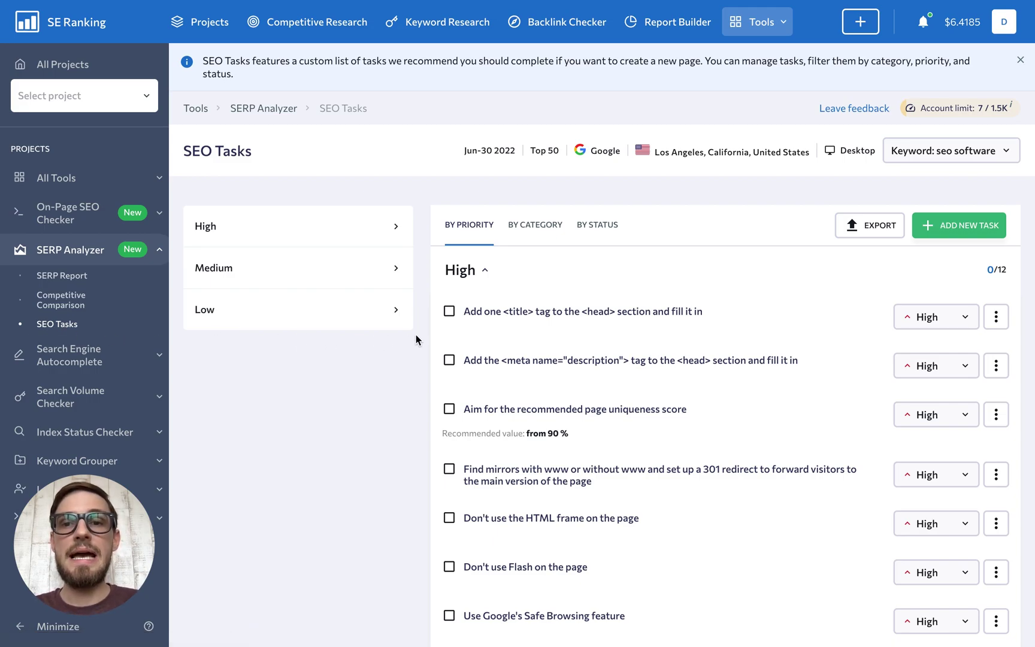
- Scroll the High priority SEO tasks, from adding a title tag to using valid SSL certificates
{"action": "scroll", "coordinate": [416, 336], "scroll_direction": "down", "scroll_amount": 2}
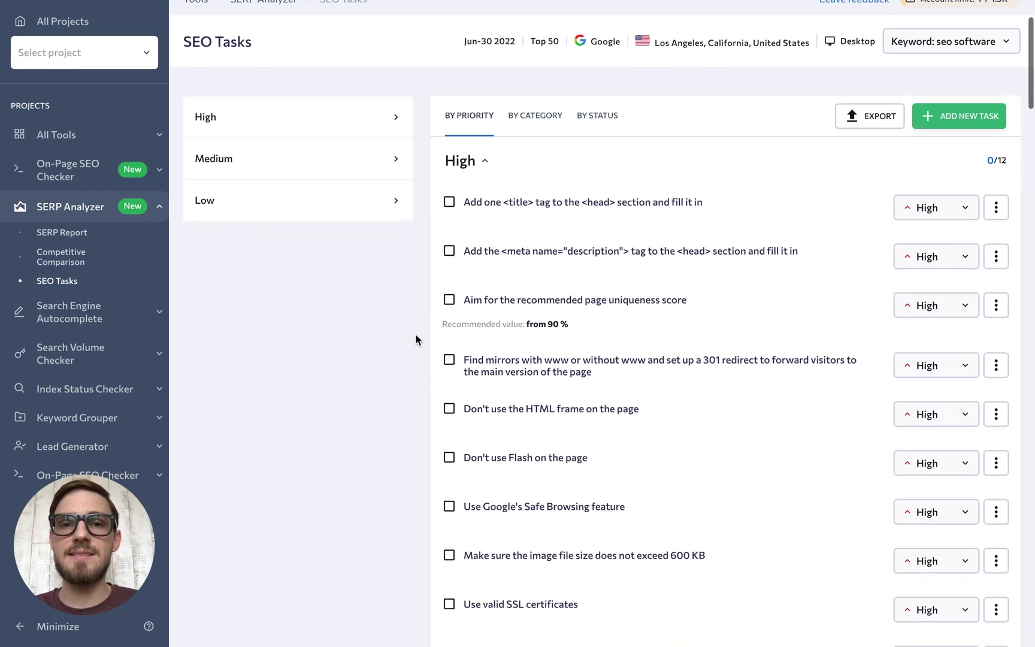
{"action": "scroll", "coordinate": [415, 335], "scroll_direction": "down", "scroll_amount": 2}
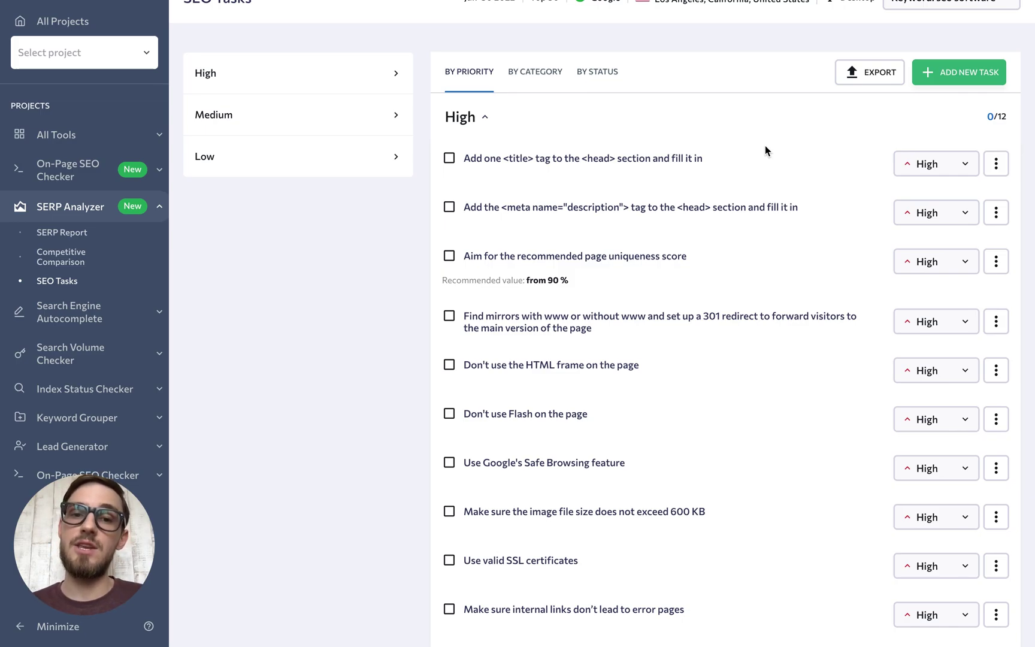
{"action": "left_click", "coordinate": [933, 71]}
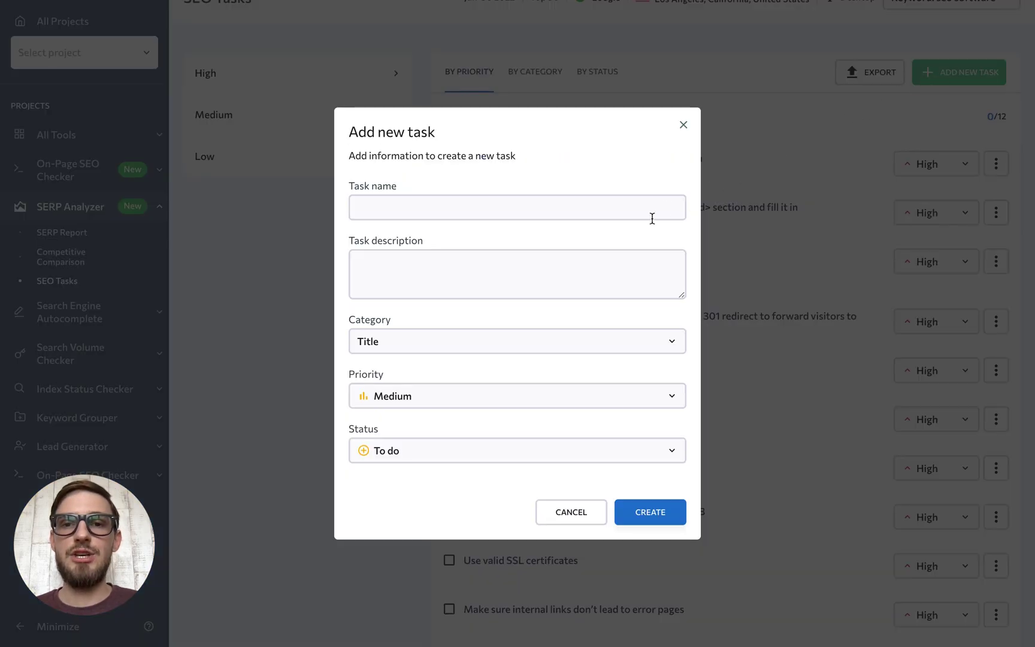
{"action": "key", "text": "Escape"}
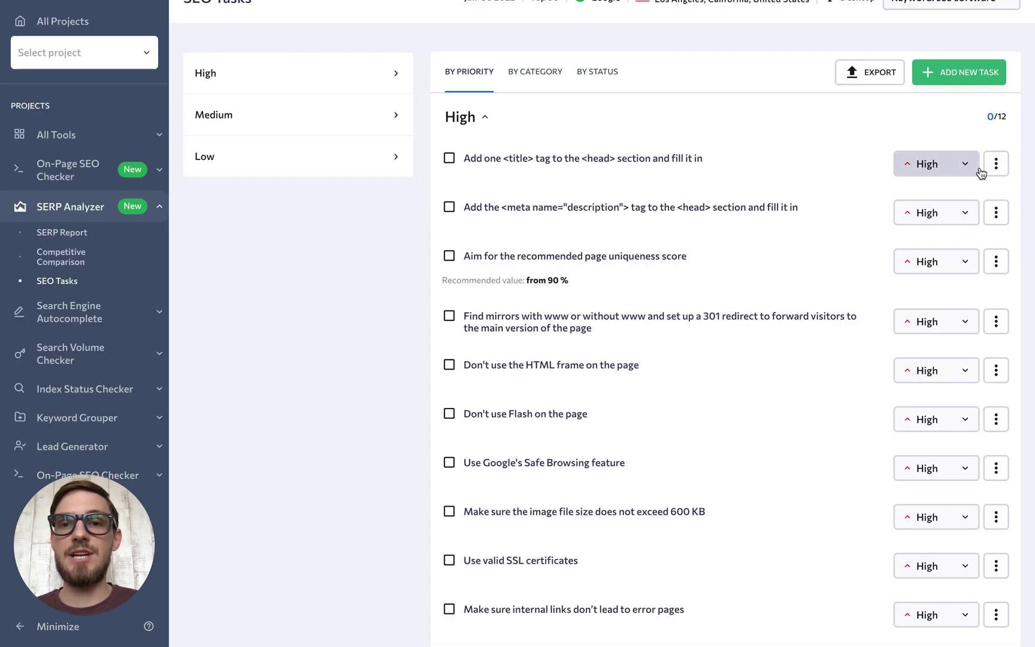
{"action": "left_click", "coordinate": [957, 167]}
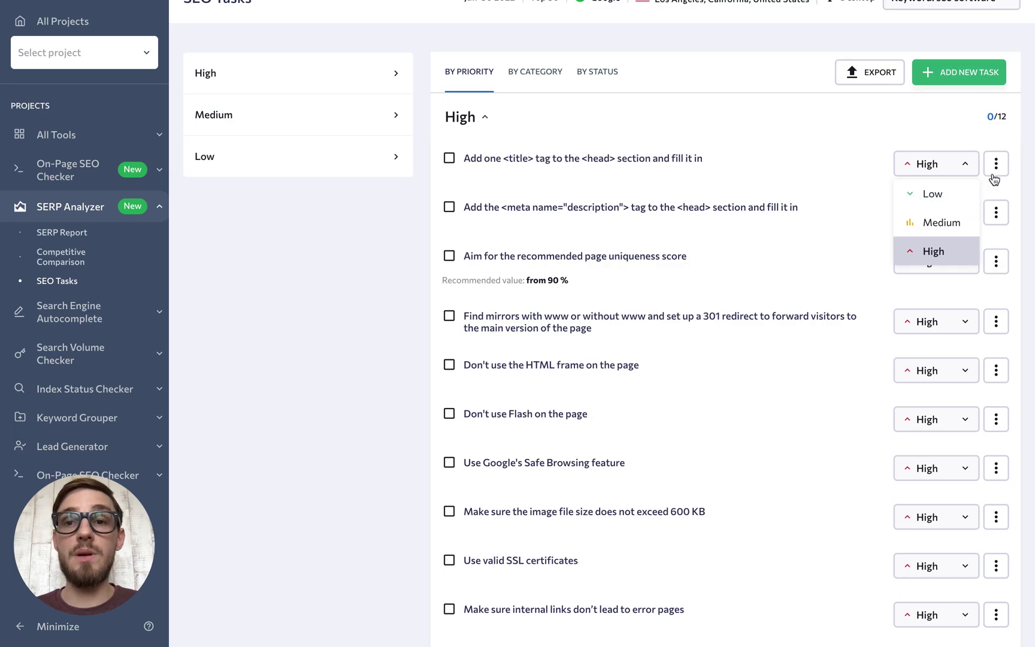
{"action": "left_click", "coordinate": [996, 165]}
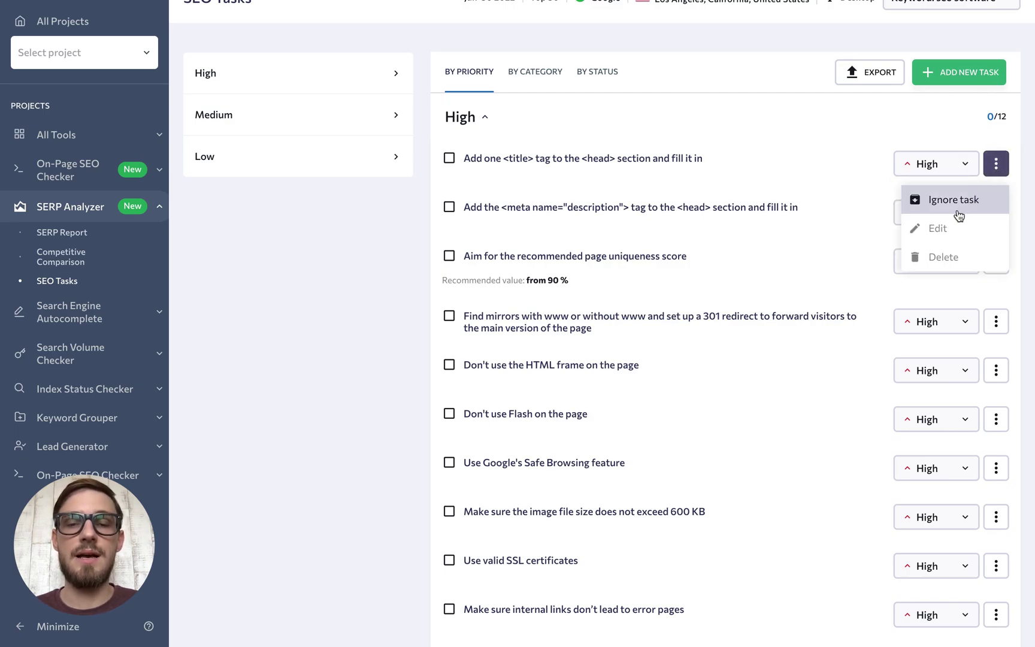
{"action": "left_click", "coordinate": [825, 188]}
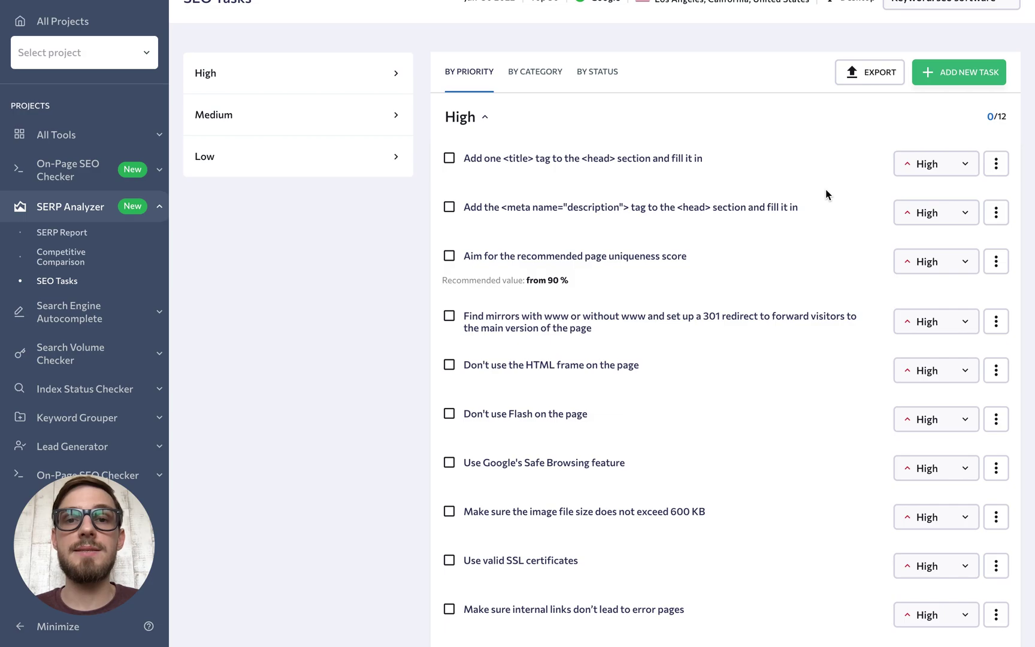
{"action": "scroll", "coordinate": [826, 195], "scroll_direction": "down", "scroll_amount": 5}
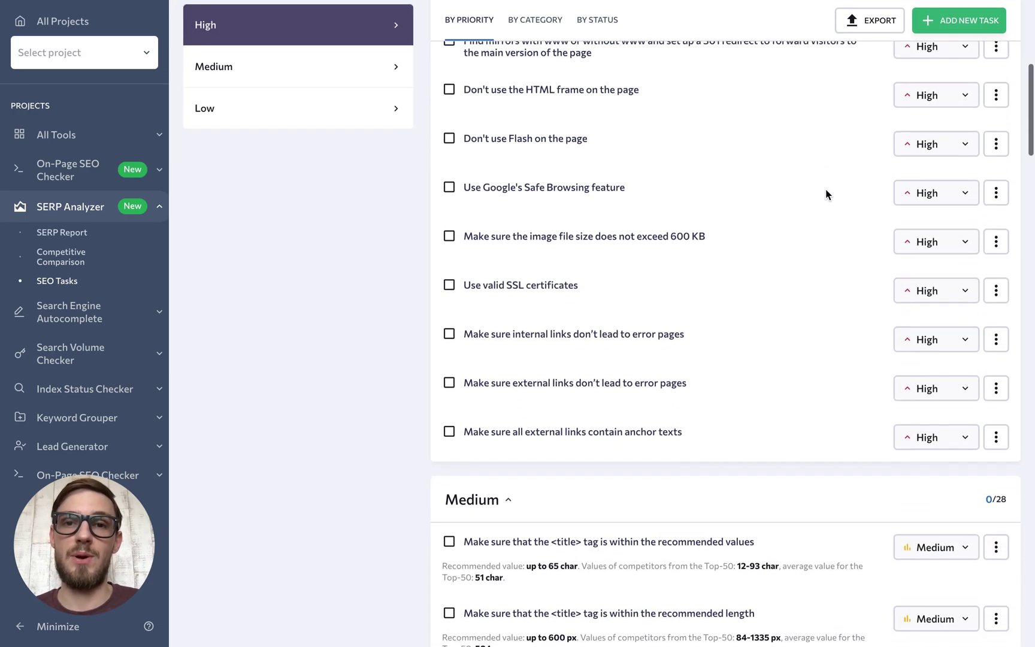
{"action": "scroll", "coordinate": [825, 190], "scroll_direction": "down", "scroll_amount": 10}
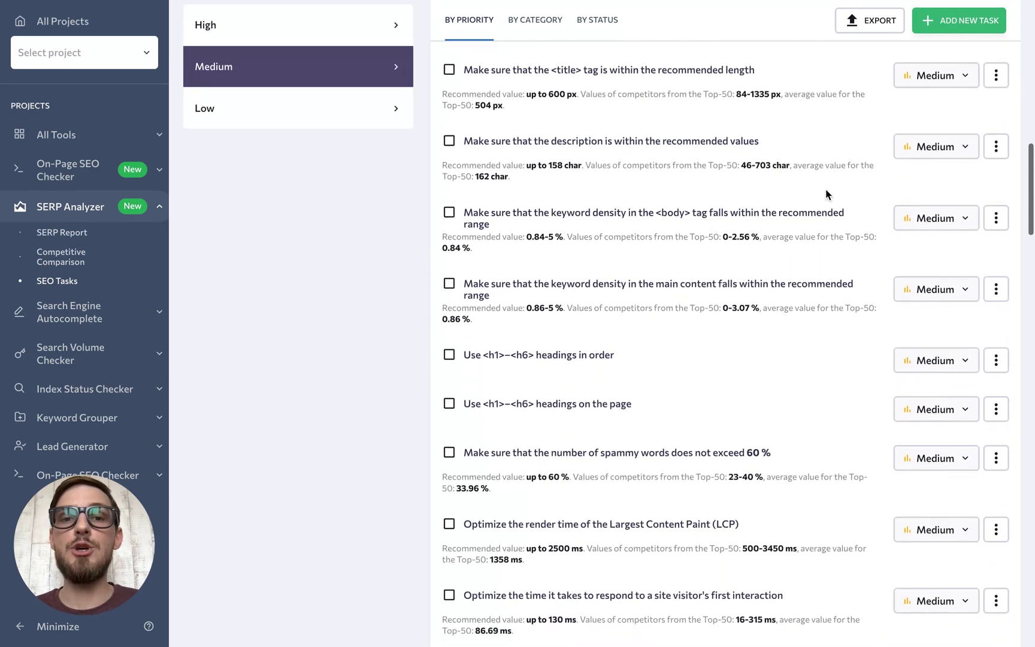
{"action": "scroll", "coordinate": [825, 193], "scroll_direction": "down", "scroll_amount": 11}
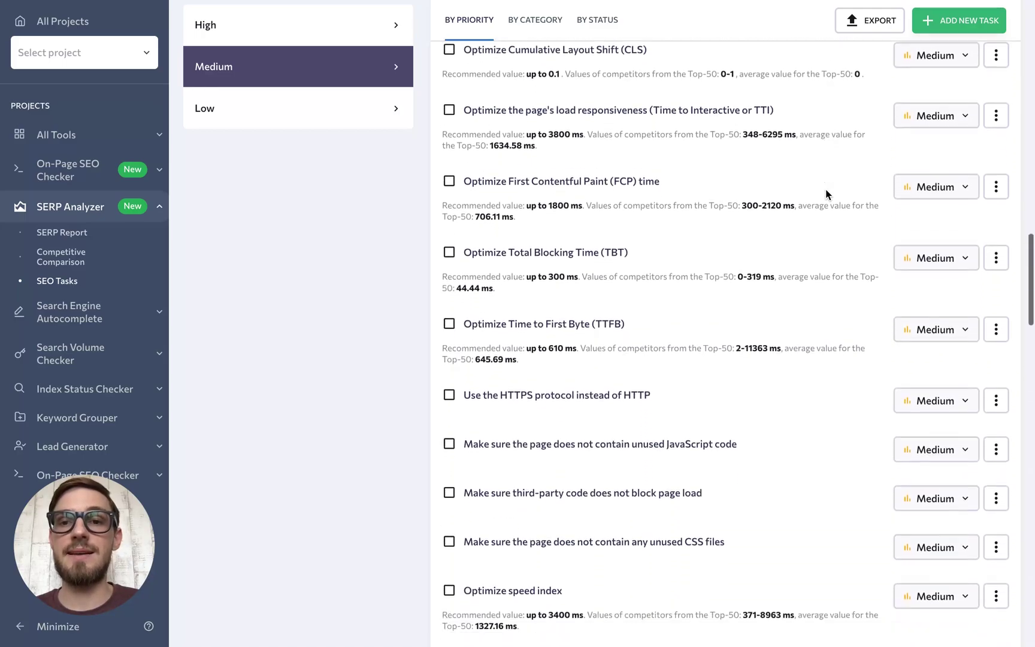
{"action": "scroll", "coordinate": [825, 194], "scroll_direction": "down", "scroll_amount": 12}
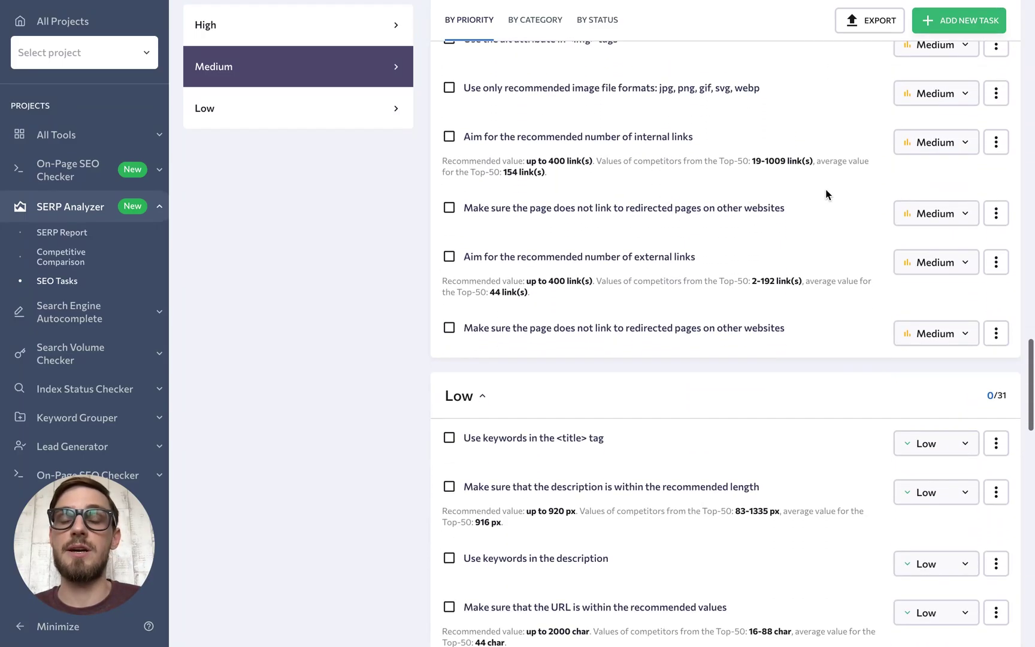
{"action": "scroll", "coordinate": [825, 194], "scroll_direction": "down", "scroll_amount": 10}
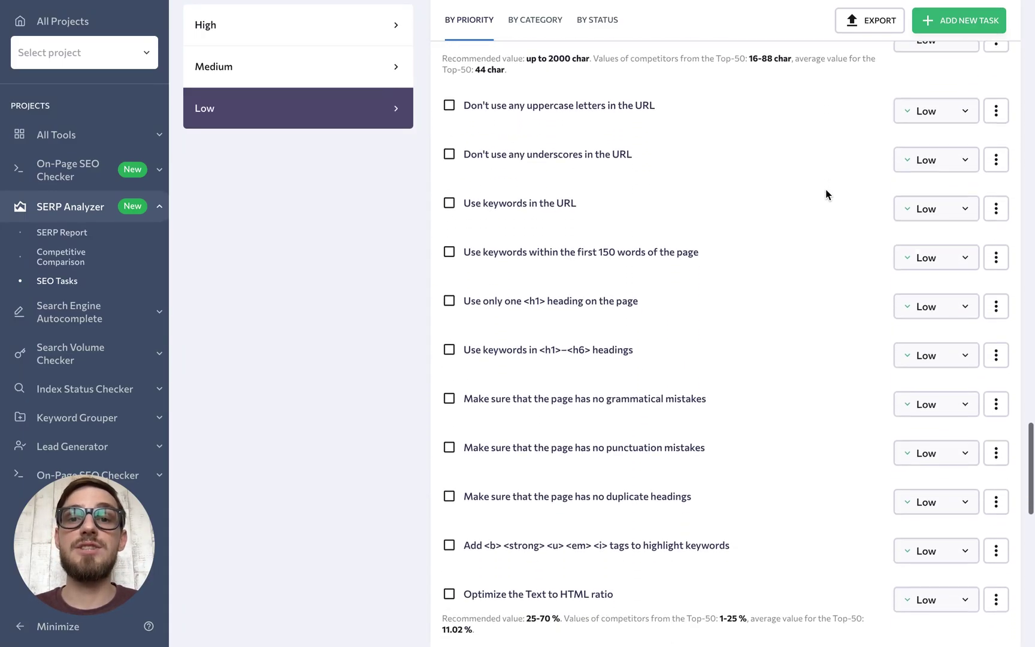
{"action": "scroll", "coordinate": [825, 194], "scroll_direction": "down", "scroll_amount": 2}
{"action": "left_click", "coordinate": [335, 43]}
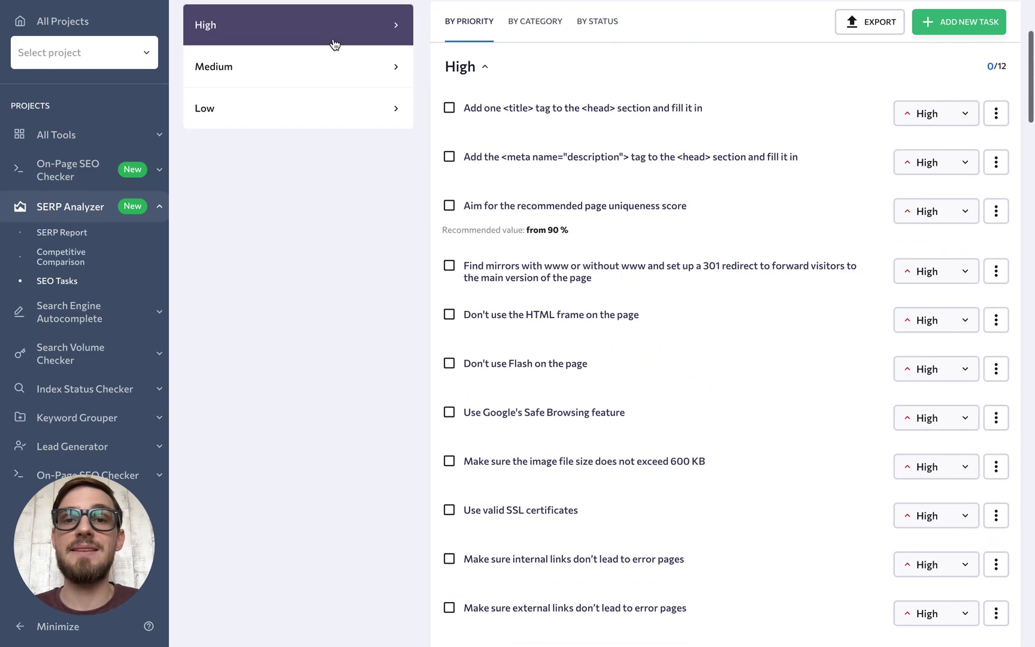
{"action": "scroll", "coordinate": [388, 206], "scroll_direction": "up", "scroll_amount": 4}
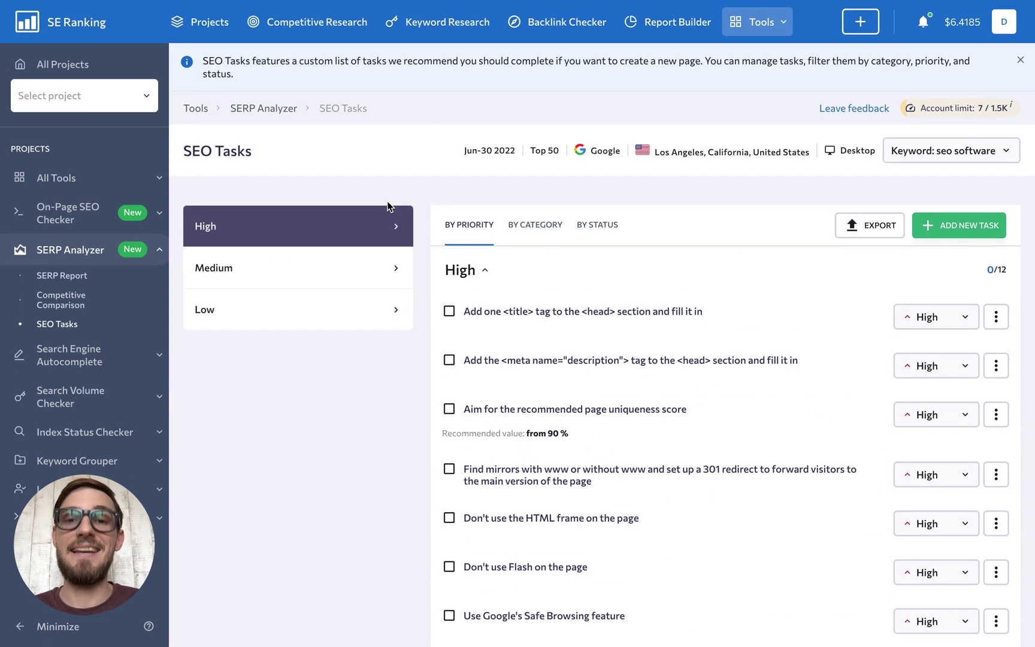